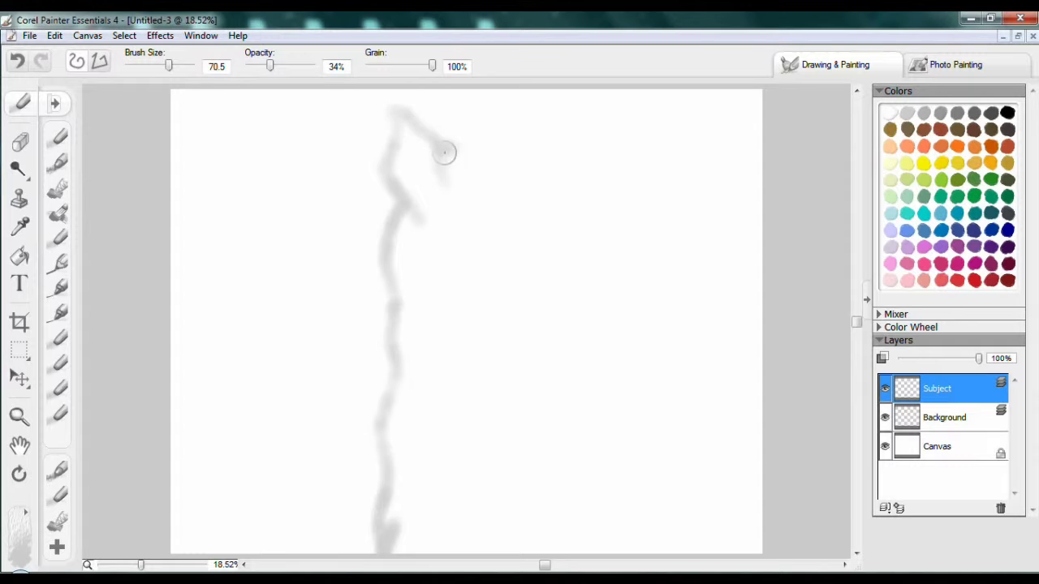
- Select the whole Subject layer and reposition the rough giraffe sketch on the canvas
{"action": "key", "text": "ctrl+a"}
{"action": "left_click", "coordinate": [85, 36]}
{"action": "left_click", "coordinate": [75, 37]}
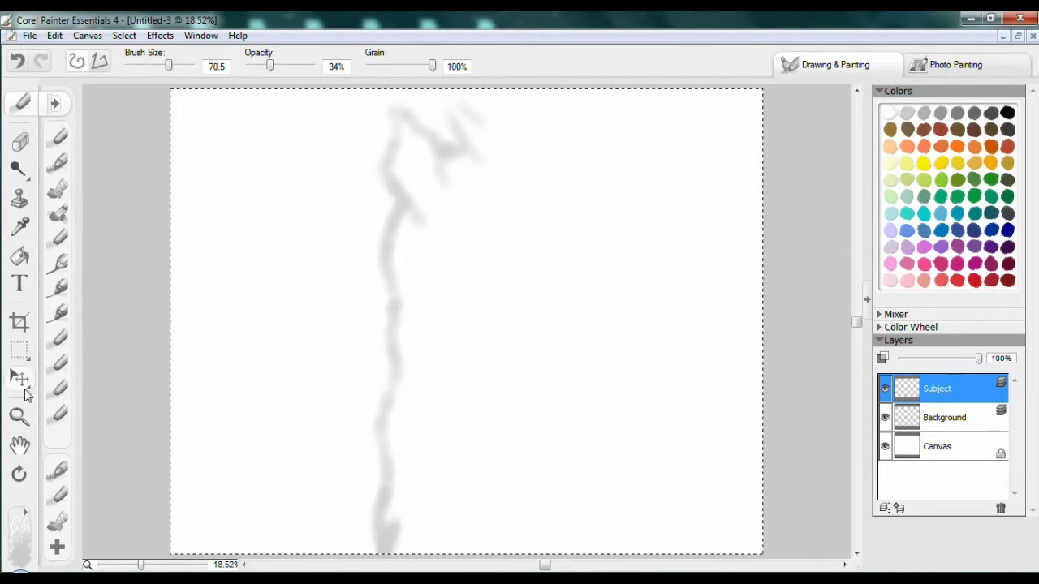
{"action": "left_click", "coordinate": [20, 379]}
{"action": "left_click", "coordinate": [480, 117]}
- Rough in the giraffe's ears, horns, head, muzzle, jaw and both sides of the neck in light gray charcoal
{"action": "key", "text": "g"}
{"action": "key", "text": "n"}
{"action": "mouse_move", "coordinate": [396, 207]}
{"action": "left_mouse_down"}
{"action": "mouse_move", "coordinate": [401, 127]}
{"action": "mouse_move", "coordinate": [475, 138]}
{"action": "left_mouse_up"}
{"action": "key", "text": "b"}
{"action": "mouse_move", "coordinate": [408, 208]}
{"action": "left_mouse_down"}
{"action": "mouse_move", "coordinate": [413, 134]}
{"action": "mouse_move", "coordinate": [436, 182]}
{"action": "mouse_move", "coordinate": [422, 142]}
{"action": "mouse_move", "coordinate": [517, 135]}
{"action": "mouse_move", "coordinate": [466, 147]}
{"action": "mouse_move", "coordinate": [454, 125]}
{"action": "mouse_move", "coordinate": [462, 103]}
{"action": "mouse_move", "coordinate": [477, 130]}
{"action": "mouse_move", "coordinate": [486, 104]}
{"action": "mouse_move", "coordinate": [518, 122]}
{"action": "mouse_move", "coordinate": [509, 93]}
{"action": "mouse_move", "coordinate": [541, 165]}
{"action": "mouse_move", "coordinate": [621, 262]}
{"action": "mouse_move", "coordinate": [596, 290]}
{"action": "left_mouse_up"}
{"action": "mouse_move", "coordinate": [412, 244]}
{"action": "left_mouse_down"}
{"action": "mouse_move", "coordinate": [557, 262]}
{"action": "mouse_move", "coordinate": [582, 271]}
{"action": "mouse_move", "coordinate": [561, 269]}
{"action": "mouse_move", "coordinate": [603, 297]}
{"action": "mouse_move", "coordinate": [629, 297]}
{"action": "left_mouse_up"}
{"action": "key", "text": "n"}
{"action": "key", "text": "b"}
{"action": "left_click_drag", "start_coordinate": [563, 111], "coordinate": [569, 182]}
{"action": "mouse_move", "coordinate": [489, 281]}
{"action": "left_mouse_down"}
{"action": "mouse_move", "coordinate": [459, 336]}
{"action": "mouse_move", "coordinate": [447, 431]}
{"action": "mouse_move", "coordinate": [475, 552]}
{"action": "left_mouse_up"}
- Enlarge the Soft Charcoal brush to 196.2 and fill the head and neck with a soft light gray tone
{"action": "key", "text": "n"}
{"action": "left_click", "coordinate": [61, 143]}
{"action": "mouse_move", "coordinate": [490, 382]}
{"action": "left_mouse_down"}
{"action": "mouse_move", "coordinate": [406, 522]}
{"action": "mouse_move", "coordinate": [444, 355]}
{"action": "mouse_move", "coordinate": [457, 202]}
{"action": "mouse_move", "coordinate": [527, 176]}
{"action": "mouse_move", "coordinate": [482, 100]}
{"action": "mouse_move", "coordinate": [430, 307]}
{"action": "left_mouse_up"}
{"action": "key", "text": "bracketright"}
{"action": "key", "text": "bracketright"}
{"action": "key", "text": "bracketright"}
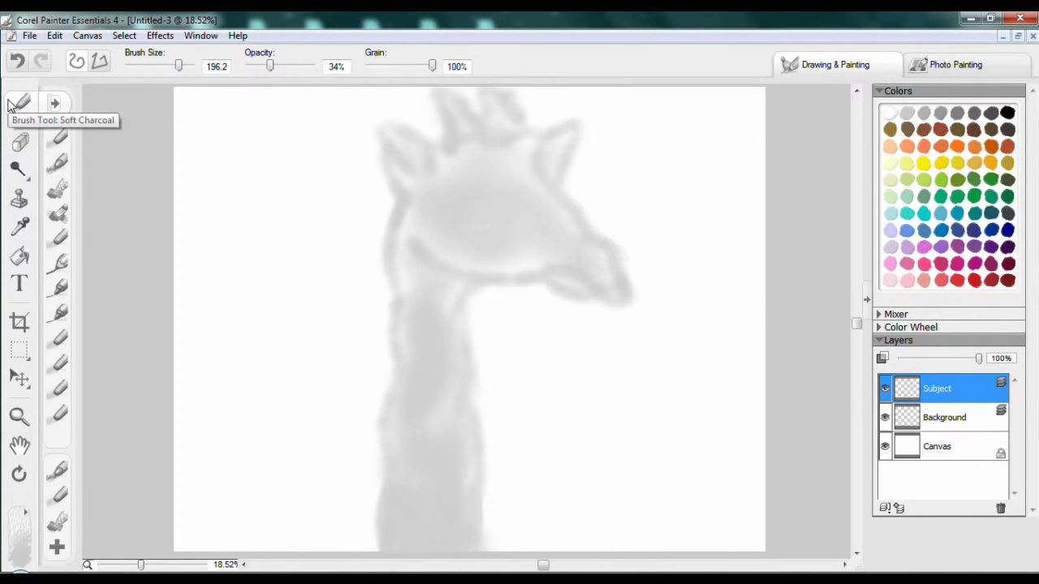
- Make the Background layer active and try a black charcoal stroke beside the giraffe, undoing it
{"action": "left_click", "coordinate": [941, 417]}
{"action": "left_click", "coordinate": [1007, 114]}
{"action": "mouse_move", "coordinate": [345, 93]}
{"action": "left_mouse_down"}
{"action": "mouse_move", "coordinate": [195, 173]}
{"action": "mouse_move", "coordinate": [313, 133]}
{"action": "left_mouse_up"}
{"action": "key", "text": "ctrl+z"}
- Try a bristle paint brush stroke on the Background layer and undo it
{"action": "left_click", "coordinate": [55, 103]}
{"action": "left_click", "coordinate": [202, 106]}
{"action": "left_click", "coordinate": [86, 105]}
{"action": "scroll", "coordinate": [216, 231], "scroll_direction": "down", "scroll_amount": 5}
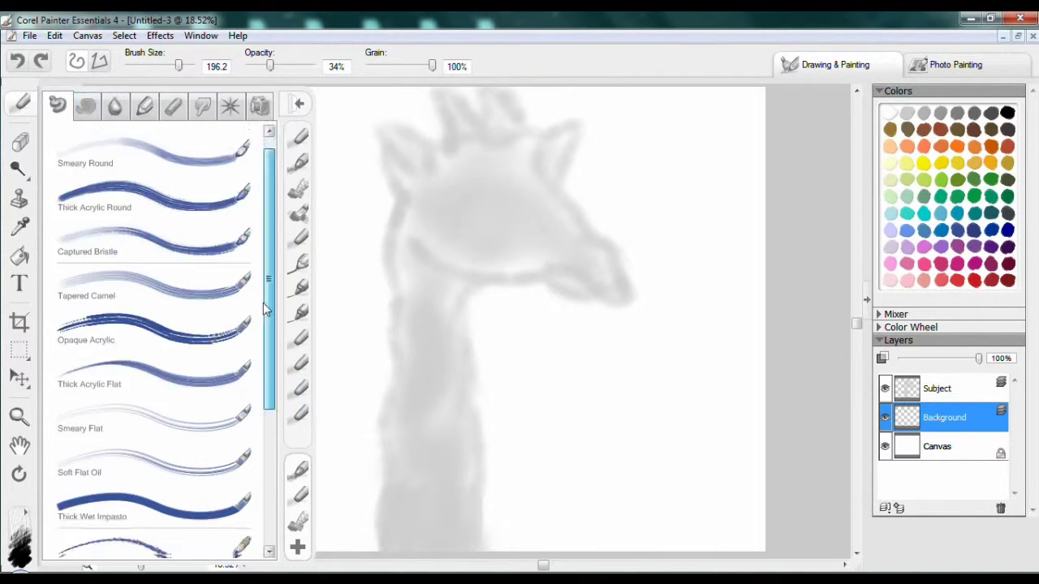
{"action": "left_click", "coordinate": [211, 230]}
{"action": "left_click_drag", "start_coordinate": [211, 230], "coordinate": [325, 127]}
{"action": "key", "text": "ctrl+z"}
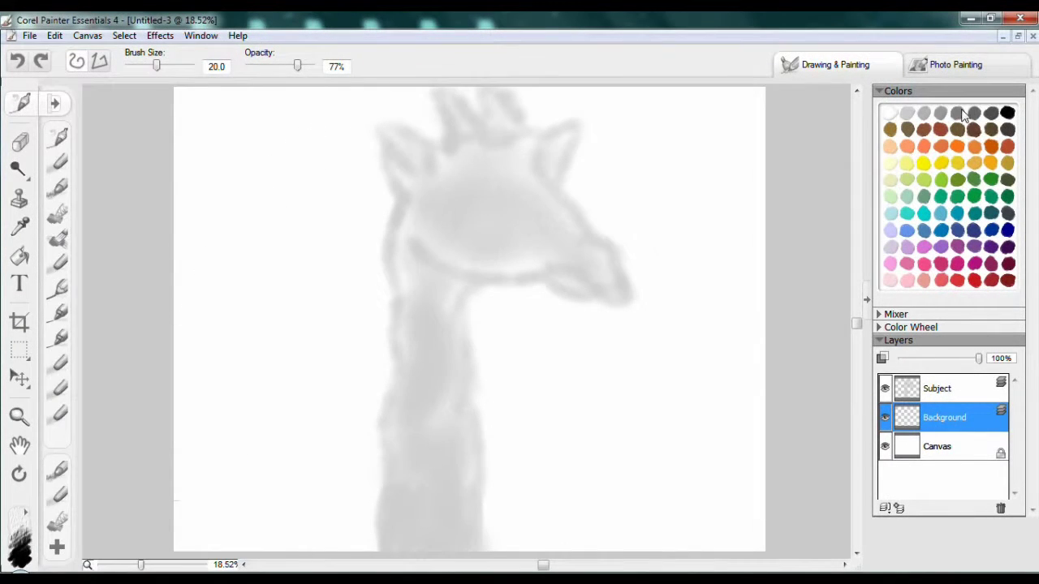
- Choose a soft spray brush, enlarge it and cover the Background layer with blurry gray strokes
{"action": "left_click", "coordinate": [56, 102]}
{"action": "left_click", "coordinate": [202, 105]}
{"action": "left_click", "coordinate": [259, 105]}
{"action": "left_click", "coordinate": [164, 195]}
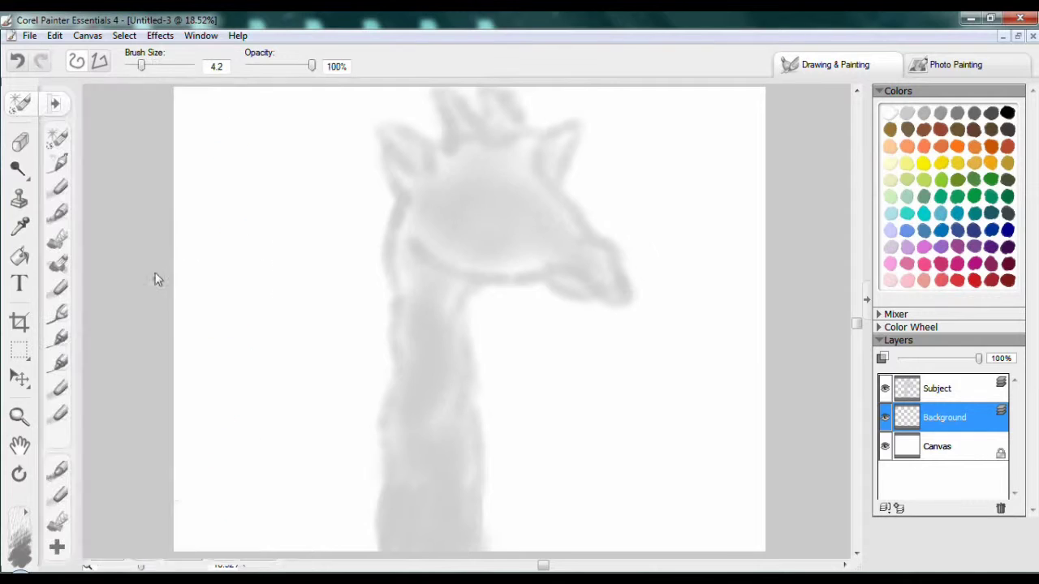
{"action": "left_click_drag", "start_coordinate": [146, 65], "coordinate": [182, 65]}
{"action": "mouse_move", "coordinate": [243, 163]}
{"action": "left_mouse_down"}
{"action": "mouse_move", "coordinate": [593, 451]}
{"action": "mouse_move", "coordinate": [568, 203]}
{"action": "left_mouse_up"}
{"action": "left_click_drag", "start_coordinate": [487, 244], "coordinate": [243, 454]}
- Smear the gray background strokes into an even tone with a blending brush at size 269.1 and 13% opacity
{"action": "left_click", "coordinate": [55, 102]}
{"action": "left_click", "coordinate": [202, 105]}
{"action": "left_click", "coordinate": [137, 164]}
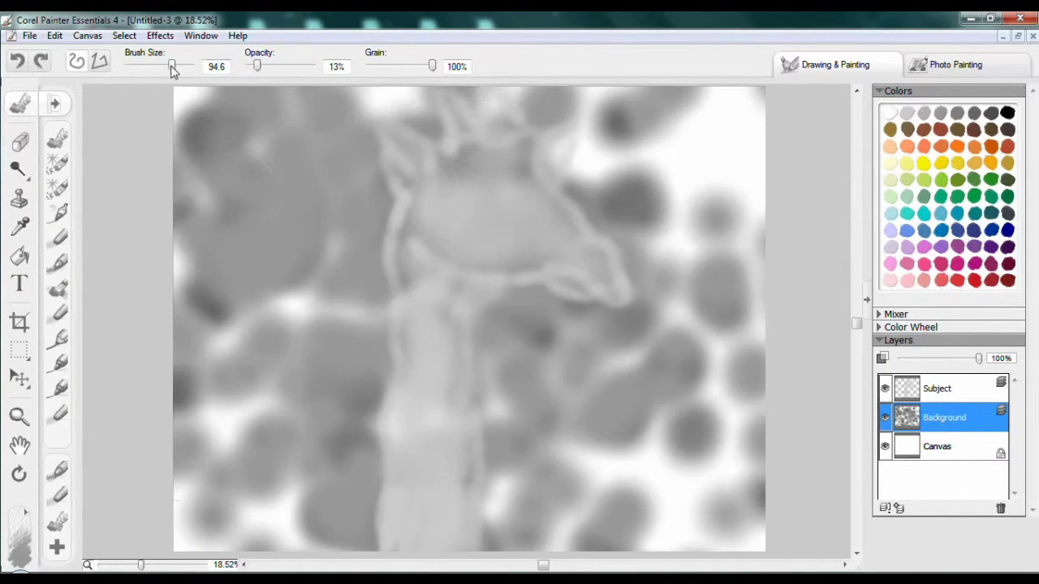
{"action": "mouse_move", "coordinate": [668, 111]}
{"action": "left_mouse_down"}
{"action": "mouse_move", "coordinate": [733, 284]}
{"action": "mouse_move", "coordinate": [491, 476]}
{"action": "mouse_move", "coordinate": [498, 158]}
{"action": "mouse_move", "coordinate": [707, 134]}
{"action": "mouse_move", "coordinate": [244, 455]}
{"action": "mouse_move", "coordinate": [284, 482]}
{"action": "mouse_move", "coordinate": [293, 350]}
{"action": "left_mouse_up"}
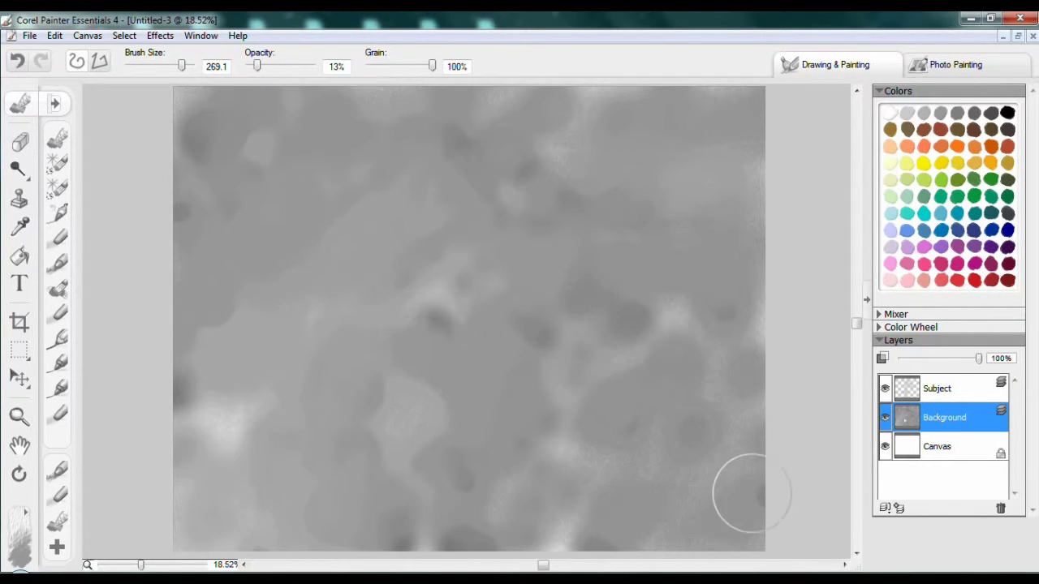
- Apply a grainy surface texture effect to the Background layer
{"action": "left_click", "coordinate": [160, 36]}
{"action": "left_click", "coordinate": [98, 52]}
{"action": "left_click", "coordinate": [580, 230]}
{"action": "left_click", "coordinate": [598, 235]}
{"action": "left_click", "coordinate": [643, 357]}
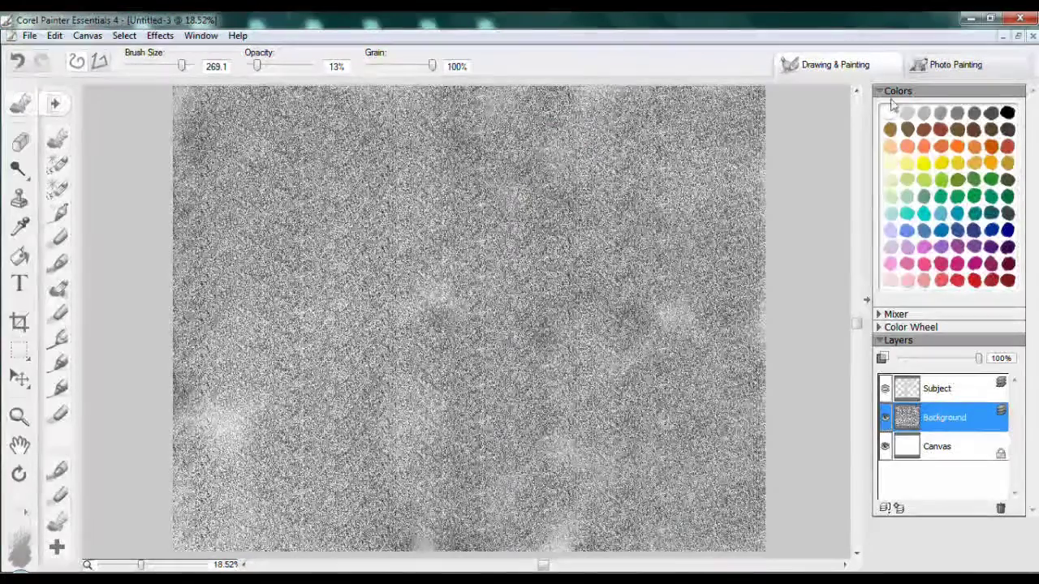
- Fill the entire Background layer with the current light gray color
{"action": "key", "text": "k"}
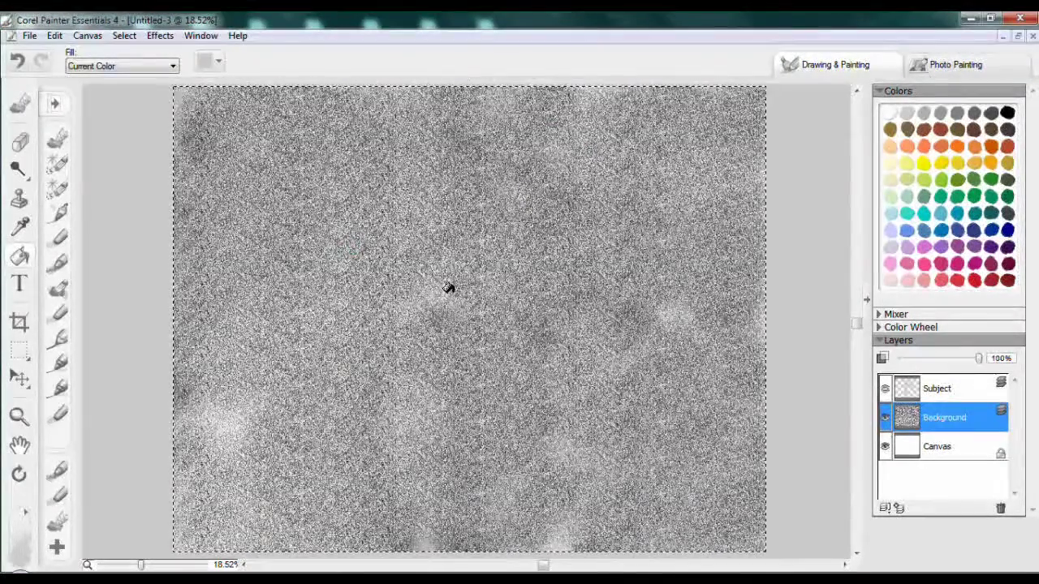
{"action": "left_click", "coordinate": [448, 285]}
{"action": "left_click", "coordinate": [901, 389]}
{"action": "left_click", "coordinate": [209, 61]}
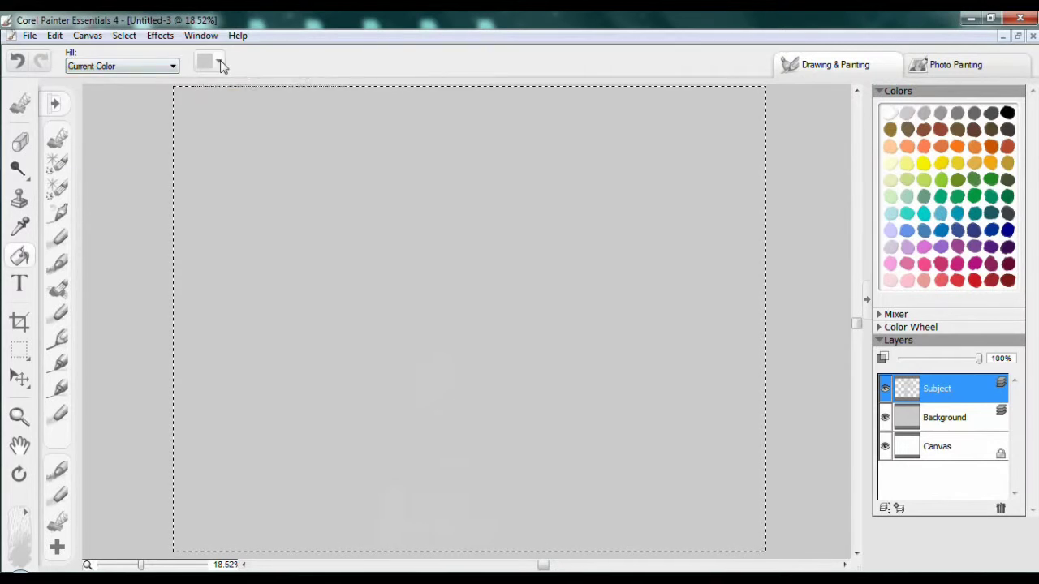
{"action": "left_click", "coordinate": [160, 36]}
{"action": "mouse_move", "coordinate": [122, 130]}
{"action": "left_click", "coordinate": [251, 134]}
{"action": "key", "text": "Return"}
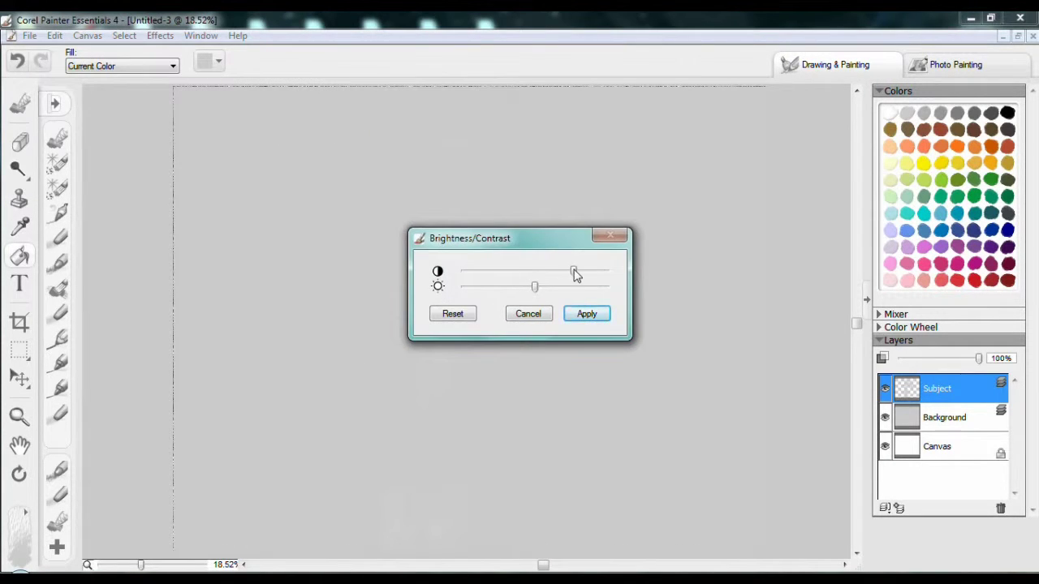
{"action": "left_click", "coordinate": [527, 313]}
- Brighten the Background layer's gray with a Brightness/Contrast adjustment
{"action": "left_click", "coordinate": [944, 417]}
{"action": "left_click", "coordinate": [159, 36]}
{"action": "left_click", "coordinate": [251, 135]}
{"action": "left_click_drag", "start_coordinate": [534, 286], "coordinate": [563, 290]}
{"action": "left_click", "coordinate": [587, 313]}
- Try a stronger surface effect on the brightened Background layer
{"action": "left_click", "coordinate": [160, 36]}
{"action": "left_click", "coordinate": [97, 67]}
{"action": "left_click_drag", "start_coordinate": [549, 249], "coordinate": [573, 251]}
{"action": "left_click", "coordinate": [643, 357]}
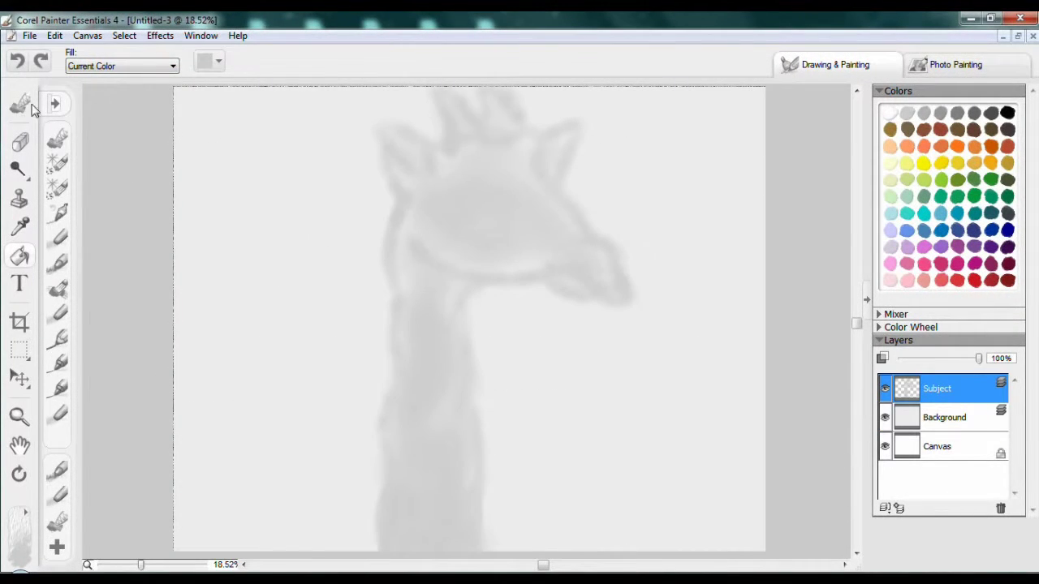
- Switch to the Soft Charcoal brush at a small size and outline the coat patches and facial features on the Subject layer
{"action": "left_click", "coordinate": [22, 104]}
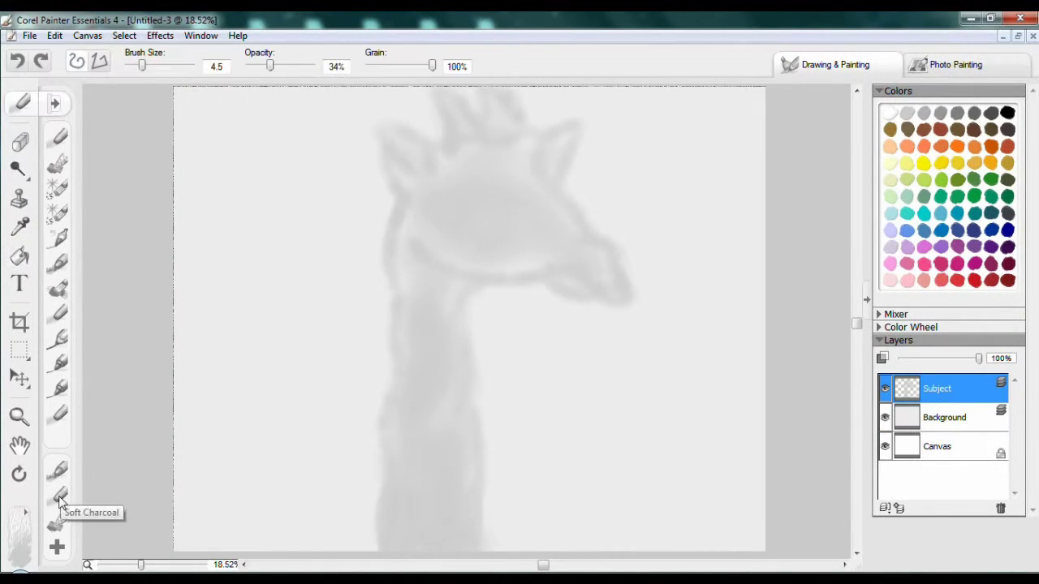
{"action": "key", "text": "["}
{"action": "key", "text": "["}
{"action": "key", "text": "["}
{"action": "key", "text": "["}
{"action": "key", "text": "["}
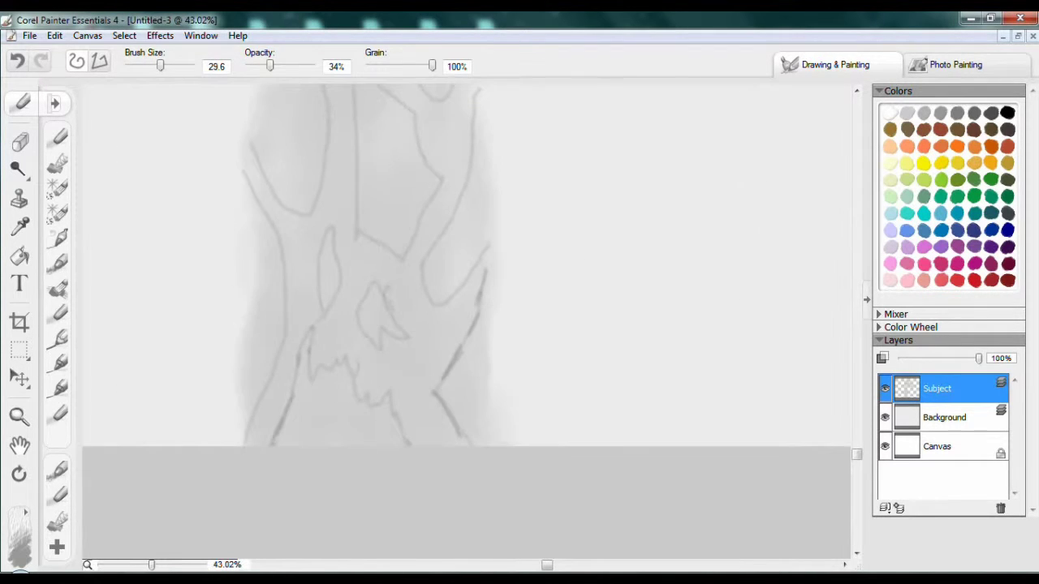
- Fill the outlined patches on the lower neck with medium gray using the charcoal brush at size 29.6
{"action": "mouse_move", "coordinate": [276, 438]}
{"action": "left_mouse_down"}
{"action": "mouse_move", "coordinate": [297, 382]}
{"action": "mouse_move", "coordinate": [333, 373]}
{"action": "mouse_move", "coordinate": [379, 424]}
{"action": "left_mouse_up"}
{"action": "mouse_move", "coordinate": [491, 268]}
{"action": "left_mouse_down"}
{"action": "mouse_move", "coordinate": [454, 406]}
{"action": "mouse_move", "coordinate": [466, 430]}
{"action": "left_mouse_up"}
{"action": "mouse_move", "coordinate": [378, 284]}
{"action": "left_mouse_down"}
{"action": "mouse_move", "coordinate": [390, 333]}
{"action": "mouse_move", "coordinate": [377, 325]}
{"action": "left_mouse_up"}
{"action": "mouse_move", "coordinate": [325, 236]}
{"action": "left_mouse_down"}
{"action": "mouse_move", "coordinate": [239, 171]}
{"action": "mouse_move", "coordinate": [244, 446]}
{"action": "mouse_move", "coordinate": [268, 175]}
{"action": "mouse_move", "coordinate": [252, 268]}
{"action": "left_mouse_up"}
{"action": "left_click_drag", "start_coordinate": [247, 218], "coordinate": [252, 414]}
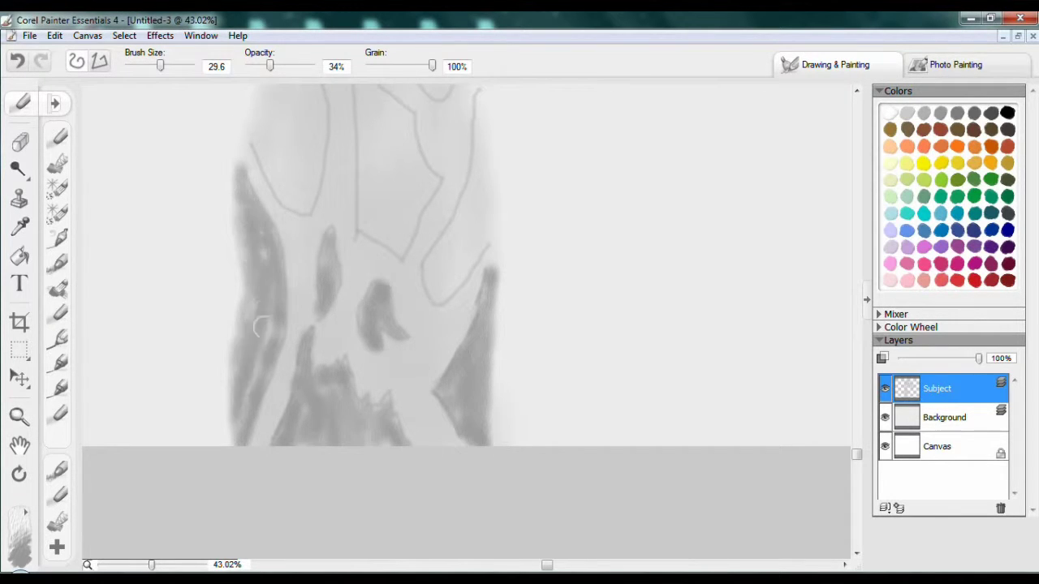
{"action": "left_click_drag", "start_coordinate": [260, 325], "coordinate": [236, 471]}
{"action": "left_click_drag", "start_coordinate": [236, 187], "coordinate": [268, 268]}
- Enlarge the charcoal brush to 53.7 and fill the large patches along the middle of the neck
{"action": "key", "text": "bracketright"}
{"action": "left_click_drag", "start_coordinate": [244, 211], "coordinate": [276, 309]}
{"action": "mouse_move", "coordinate": [276, 243]}
{"action": "left_mouse_down"}
{"action": "mouse_move", "coordinate": [340, 219]}
{"action": "mouse_move", "coordinate": [345, 345]}
{"action": "mouse_move", "coordinate": [365, 388]}
{"action": "mouse_move", "coordinate": [386, 258]}
{"action": "mouse_move", "coordinate": [355, 353]}
{"action": "mouse_move", "coordinate": [408, 413]}
{"action": "mouse_move", "coordinate": [421, 345]}
{"action": "mouse_move", "coordinate": [431, 391]}
{"action": "mouse_move", "coordinate": [461, 284]}
{"action": "mouse_move", "coordinate": [453, 236]}
{"action": "mouse_move", "coordinate": [453, 319]}
{"action": "mouse_move", "coordinate": [433, 114]}
{"action": "mouse_move", "coordinate": [398, 227]}
{"action": "left_mouse_up"}
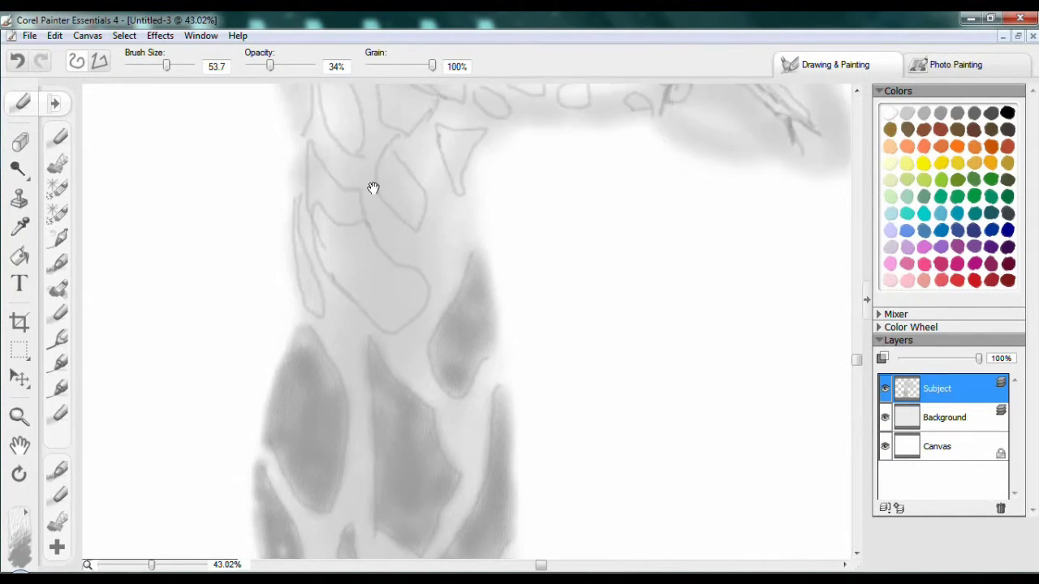
{"action": "mouse_move", "coordinate": [321, 406]}
{"action": "left_mouse_down"}
{"action": "mouse_move", "coordinate": [339, 307]}
{"action": "mouse_move", "coordinate": [349, 297]}
{"action": "mouse_move", "coordinate": [350, 332]}
{"action": "mouse_move", "coordinate": [340, 300]}
{"action": "mouse_move", "coordinate": [365, 369]}
{"action": "mouse_move", "coordinate": [422, 385]}
{"action": "mouse_move", "coordinate": [351, 180]}
{"action": "mouse_move", "coordinate": [406, 255]}
{"action": "mouse_move", "coordinate": [480, 239]}
{"action": "mouse_move", "coordinate": [418, 194]}
{"action": "left_mouse_up"}
- Reduce the brush to size 20, fill the upper neck patches and cheek spots, and darken the jaw line
{"action": "left_click_drag", "start_coordinate": [166, 66], "coordinate": [157, 66]}
{"action": "mouse_move", "coordinate": [341, 146]}
{"action": "left_mouse_down"}
{"action": "mouse_move", "coordinate": [357, 183]}
{"action": "mouse_move", "coordinate": [349, 236]}
{"action": "mouse_move", "coordinate": [349, 134]}
{"action": "left_mouse_up"}
{"action": "left_click_drag", "start_coordinate": [357, 203], "coordinate": [369, 323]}
{"action": "mouse_move", "coordinate": [321, 345]}
{"action": "left_mouse_down"}
{"action": "mouse_move", "coordinate": [334, 235]}
{"action": "mouse_move", "coordinate": [316, 217]}
{"action": "mouse_move", "coordinate": [367, 261]}
{"action": "mouse_move", "coordinate": [418, 231]}
{"action": "mouse_move", "coordinate": [426, 280]}
{"action": "mouse_move", "coordinate": [515, 352]}
{"action": "mouse_move", "coordinate": [504, 393]}
{"action": "mouse_move", "coordinate": [648, 334]}
{"action": "mouse_move", "coordinate": [475, 284]}
{"action": "mouse_move", "coordinate": [460, 295]}
{"action": "mouse_move", "coordinate": [527, 321]}
{"action": "mouse_move", "coordinate": [470, 479]}
{"action": "left_mouse_up"}
{"action": "left_click_drag", "start_coordinate": [381, 292], "coordinate": [353, 325]}
{"action": "mouse_move", "coordinate": [406, 361]}
{"action": "left_mouse_down"}
{"action": "mouse_move", "coordinate": [538, 465]}
{"action": "mouse_move", "coordinate": [599, 427]}
{"action": "mouse_move", "coordinate": [584, 420]}
{"action": "mouse_move", "coordinate": [604, 412]}
{"action": "mouse_move", "coordinate": [616, 478]}
{"action": "mouse_move", "coordinate": [573, 342]}
{"action": "left_mouse_up"}
- Define the eyelid and paint the eye black, leaving a small light highlight
{"action": "left_click_drag", "start_coordinate": [416, 297], "coordinate": [491, 283]}
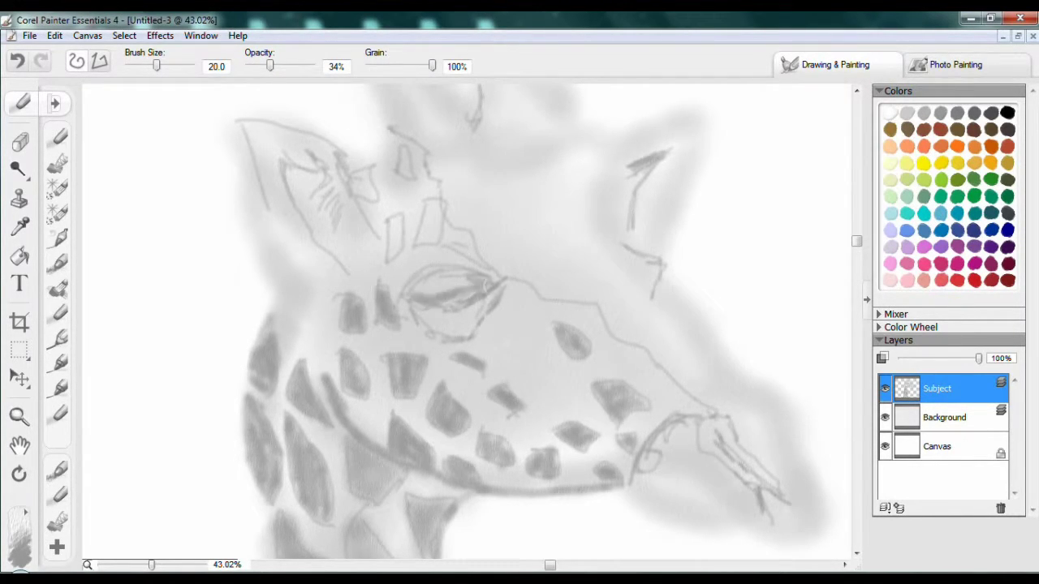
{"action": "mouse_move", "coordinate": [412, 310]}
{"action": "left_mouse_down"}
{"action": "mouse_move", "coordinate": [487, 307]}
{"action": "mouse_move", "coordinate": [491, 297]}
{"action": "mouse_move", "coordinate": [459, 320]}
{"action": "left_mouse_up"}
- Shade the horns in gray, darken their tips, and outline the brow bump and the far ear
{"action": "left_click", "coordinate": [935, 115]}
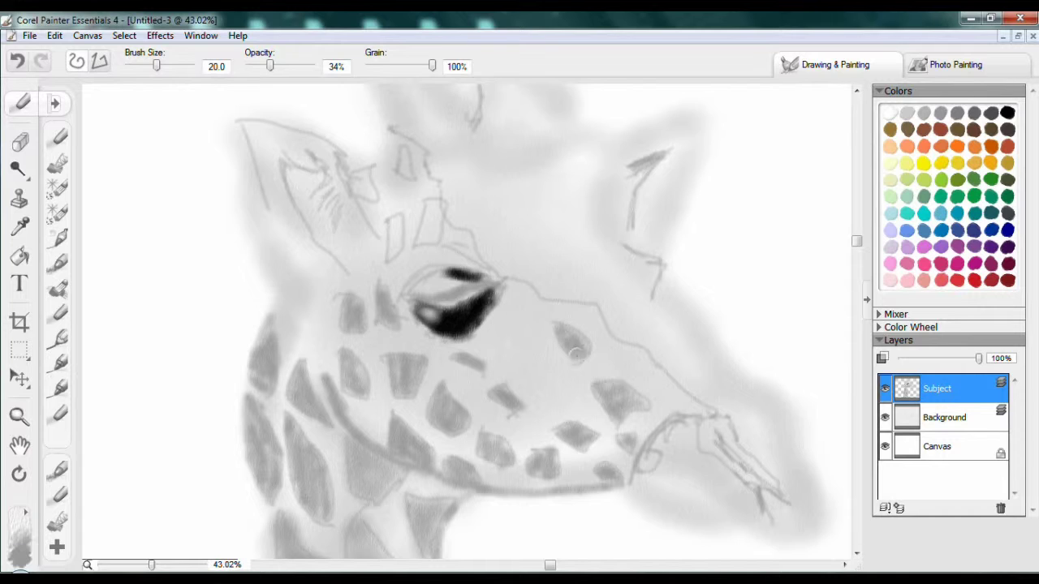
{"action": "left_click_drag", "start_coordinate": [526, 328], "coordinate": [425, 392]}
{"action": "mouse_move", "coordinate": [268, 114]}
{"action": "left_mouse_down"}
{"action": "mouse_move", "coordinate": [351, 166]}
{"action": "mouse_move", "coordinate": [275, 118]}
{"action": "mouse_move", "coordinate": [292, 142]}
{"action": "mouse_move", "coordinate": [369, 118]}
{"action": "mouse_move", "coordinate": [372, 137]}
{"action": "mouse_move", "coordinate": [414, 129]}
{"action": "mouse_move", "coordinate": [401, 130]}
{"action": "mouse_move", "coordinate": [401, 142]}
{"action": "mouse_move", "coordinate": [375, 130]}
{"action": "mouse_move", "coordinate": [381, 114]}
{"action": "mouse_move", "coordinate": [316, 123]}
{"action": "mouse_move", "coordinate": [290, 139]}
{"action": "mouse_move", "coordinate": [293, 197]}
{"action": "mouse_move", "coordinate": [354, 197]}
{"action": "mouse_move", "coordinate": [388, 164]}
{"action": "mouse_move", "coordinate": [360, 181]}
{"action": "mouse_move", "coordinate": [373, 154]}
{"action": "left_mouse_up"}
{"action": "mouse_move", "coordinate": [459, 172]}
{"action": "left_mouse_down"}
{"action": "mouse_move", "coordinate": [447, 150]}
{"action": "mouse_move", "coordinate": [401, 175]}
{"action": "mouse_move", "coordinate": [411, 199]}
{"action": "mouse_move", "coordinate": [503, 218]}
{"action": "mouse_move", "coordinate": [503, 289]}
{"action": "mouse_move", "coordinate": [518, 286]}
{"action": "mouse_move", "coordinate": [513, 309]}
{"action": "mouse_move", "coordinate": [565, 332]}
{"action": "left_mouse_up"}
{"action": "mouse_move", "coordinate": [396, 263]}
{"action": "left_mouse_down"}
{"action": "mouse_move", "coordinate": [382, 231]}
{"action": "mouse_move", "coordinate": [454, 212]}
{"action": "mouse_move", "coordinate": [487, 280]}
{"action": "mouse_move", "coordinate": [549, 318]}
{"action": "mouse_move", "coordinate": [523, 240]}
{"action": "mouse_move", "coordinate": [520, 264]}
{"action": "mouse_move", "coordinate": [558, 191]}
{"action": "mouse_move", "coordinate": [505, 214]}
{"action": "mouse_move", "coordinate": [605, 184]}
{"action": "left_mouse_up"}
{"action": "left_click_drag", "start_coordinate": [597, 232], "coordinate": [549, 319]}
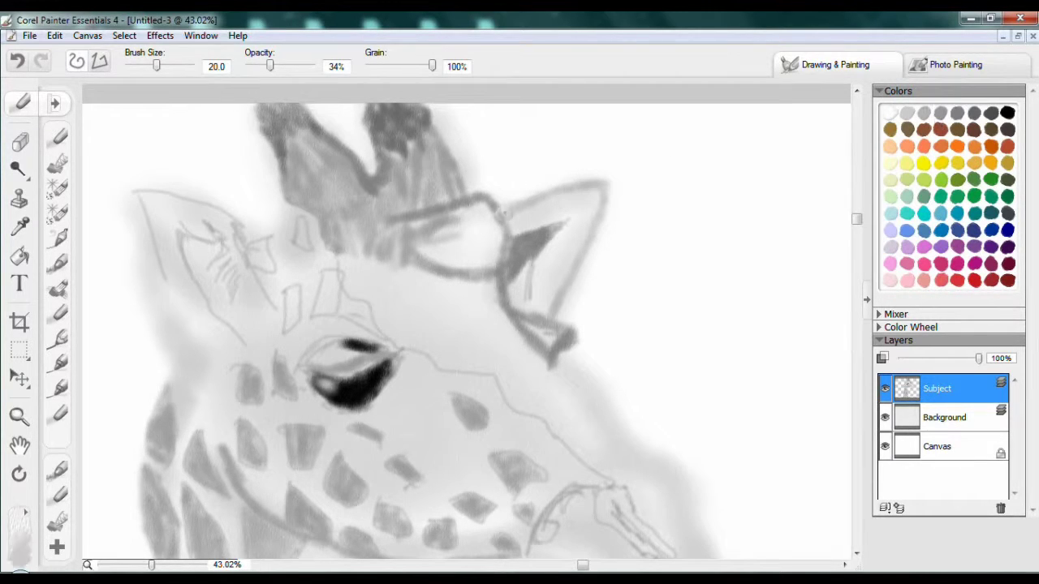
- Lighten the far ear with white and shade the brow bump with a gray sampled from the drawing
{"action": "left_click", "coordinate": [889, 114]}
{"action": "left_click_drag", "start_coordinate": [508, 211], "coordinate": [600, 180]}
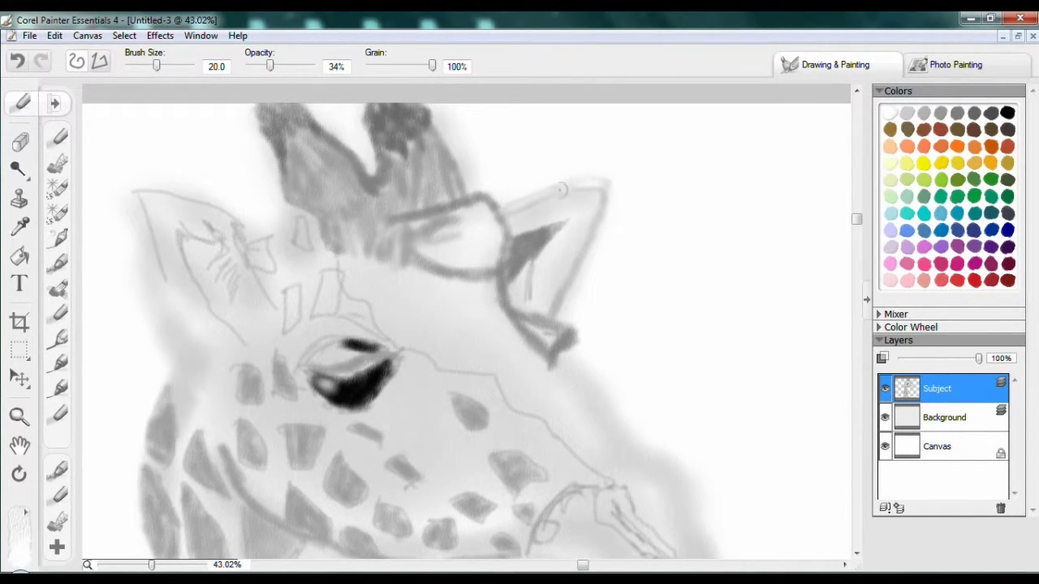
{"action": "left_click_drag", "start_coordinate": [533, 301], "coordinate": [556, 217]}
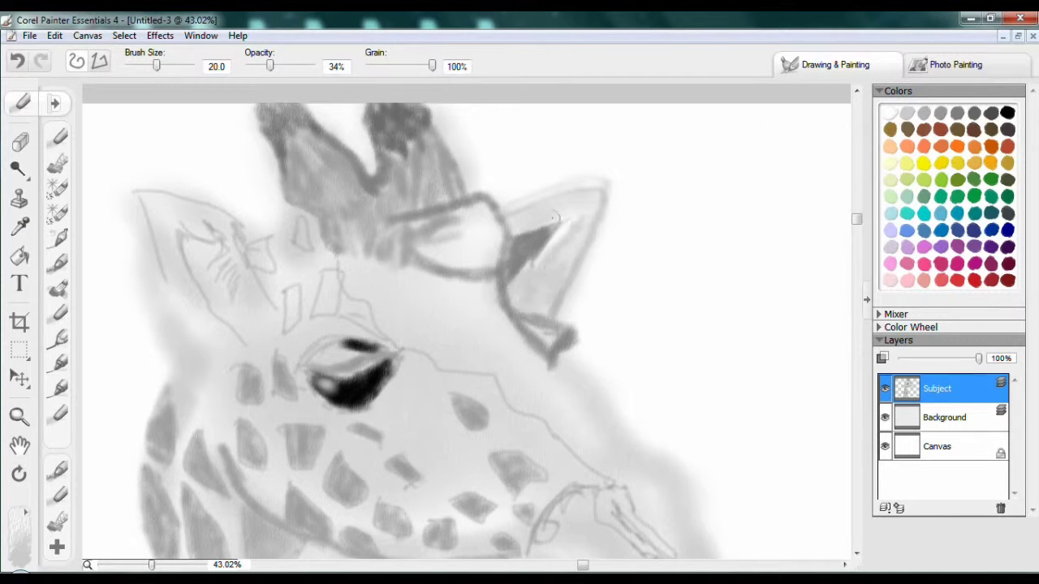
{"action": "left_click", "coordinate": [468, 261], "text": "alt"}
{"action": "mouse_move", "coordinate": [418, 226]}
{"action": "left_mouse_down"}
{"action": "mouse_move", "coordinate": [470, 207]}
{"action": "mouse_move", "coordinate": [455, 260]}
{"action": "mouse_move", "coordinate": [462, 248]}
{"action": "left_mouse_up"}
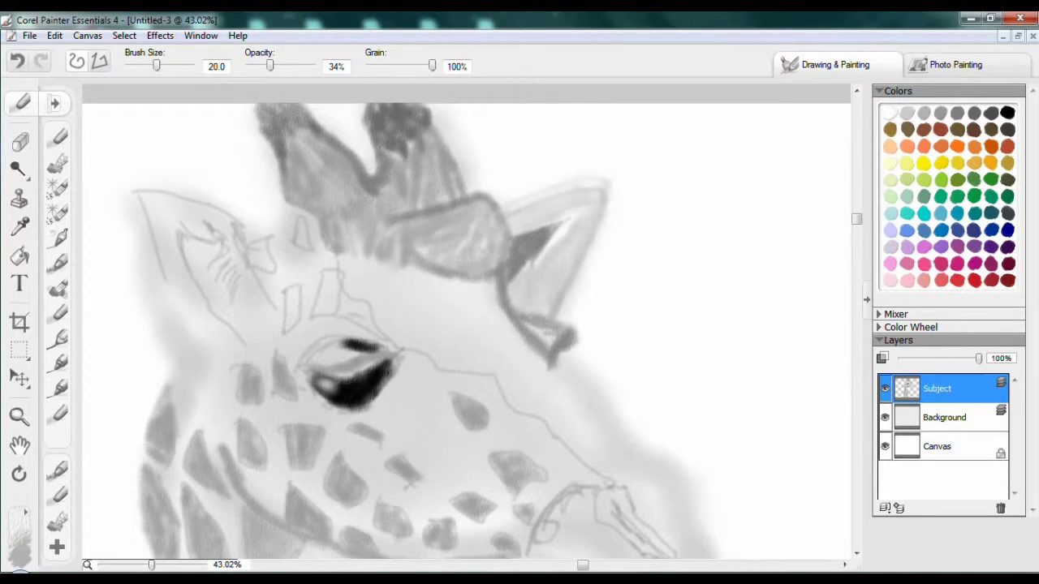
- Shade the forehead and the bridge of the nose in soft gray, varying the charcoal brush size
{"action": "mouse_move", "coordinate": [375, 233]}
{"action": "left_mouse_down"}
{"action": "mouse_move", "coordinate": [422, 293]}
{"action": "mouse_move", "coordinate": [270, 235]}
{"action": "left_mouse_up"}
{"action": "left_click_drag", "start_coordinate": [157, 66], "coordinate": [169, 66]}
{"action": "mouse_move", "coordinate": [243, 244]}
{"action": "left_mouse_down"}
{"action": "mouse_move", "coordinate": [357, 309]}
{"action": "mouse_move", "coordinate": [510, 451]}
{"action": "left_mouse_up"}
{"action": "left_click_drag", "start_coordinate": [169, 66], "coordinate": [162, 66]}
{"action": "mouse_move", "coordinate": [236, 244]}
{"action": "left_mouse_down"}
{"action": "mouse_move", "coordinate": [268, 284]}
{"action": "mouse_move", "coordinate": [381, 349]}
{"action": "mouse_move", "coordinate": [463, 422]}
{"action": "mouse_move", "coordinate": [267, 292]}
{"action": "left_mouse_up"}
{"action": "scroll", "coordinate": [209, 235], "scroll_direction": "down", "scroll_amount": 1}
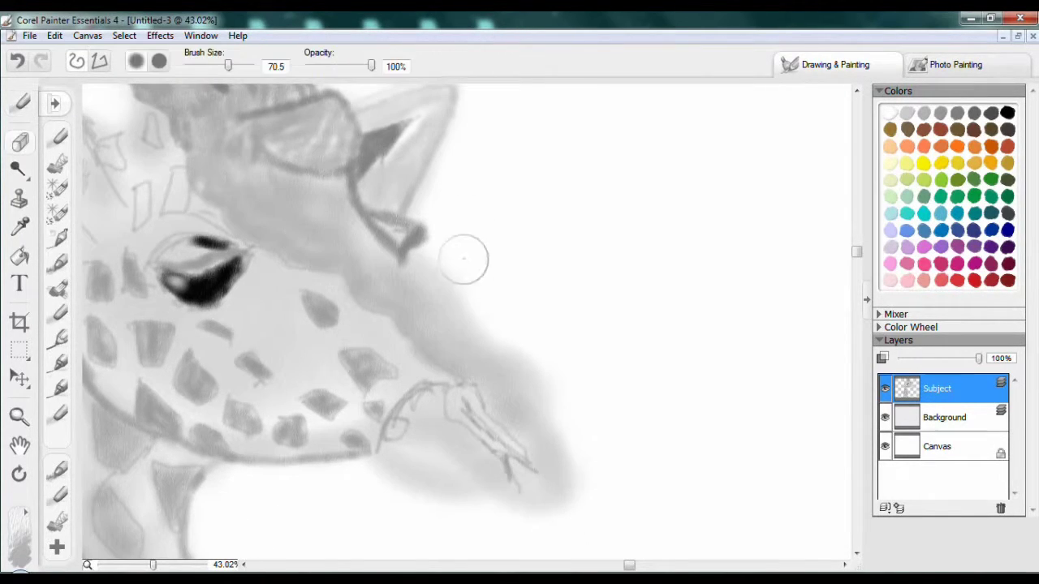
- Set the charcoal brush to 18.5 and outline the nose bridge, muzzle tip, mouth and lower lip
{"action": "left_click_drag", "start_coordinate": [161, 66], "coordinate": [155, 65]}
{"action": "mouse_move", "coordinate": [407, 265]}
{"action": "left_mouse_down"}
{"action": "mouse_move", "coordinate": [507, 357]}
{"action": "mouse_move", "coordinate": [542, 412]}
{"action": "left_mouse_up"}
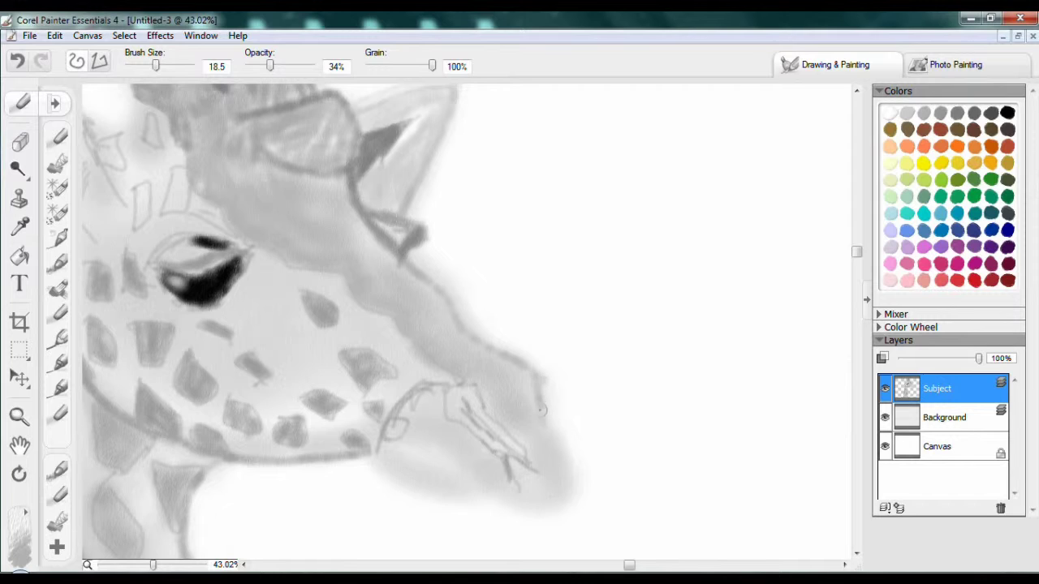
{"action": "left_click_drag", "start_coordinate": [571, 492], "coordinate": [500, 501]}
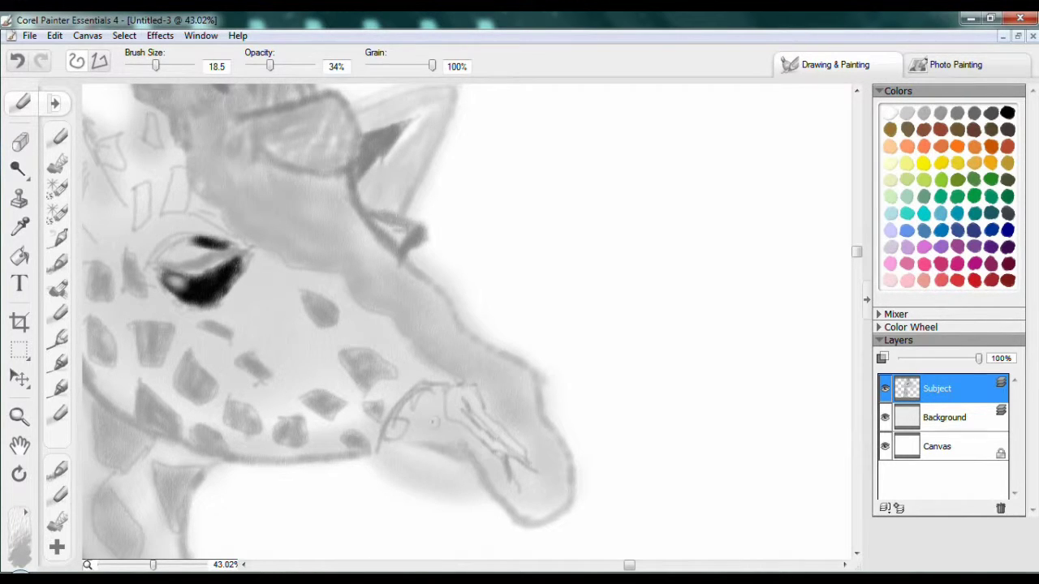
{"action": "mouse_move", "coordinate": [406, 452]}
{"action": "left_mouse_down"}
{"action": "mouse_move", "coordinate": [474, 471]}
{"action": "mouse_move", "coordinate": [536, 513]}
{"action": "left_mouse_up"}
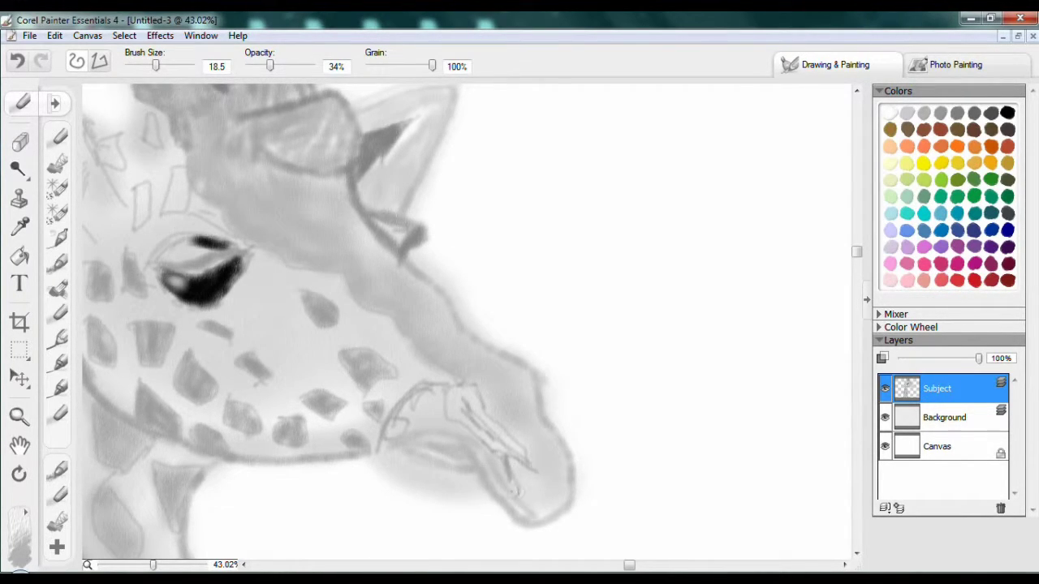
{"action": "left_click_drag", "start_coordinate": [380, 457], "coordinate": [471, 505]}
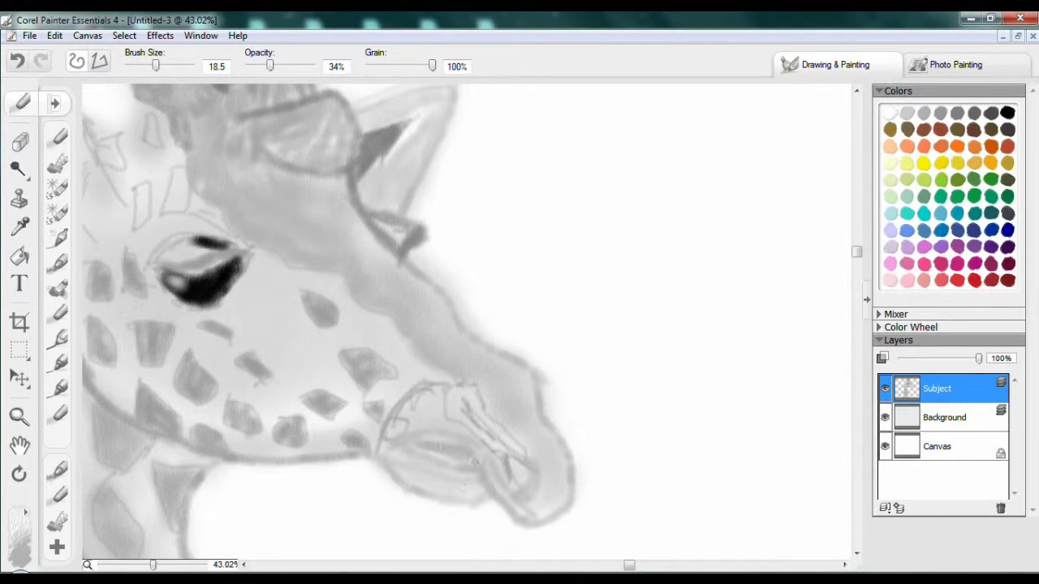
- Darken the mouth line and nostril in dark gray and shade the muzzle in a lighter gray
{"action": "left_click", "coordinate": [963, 116]}
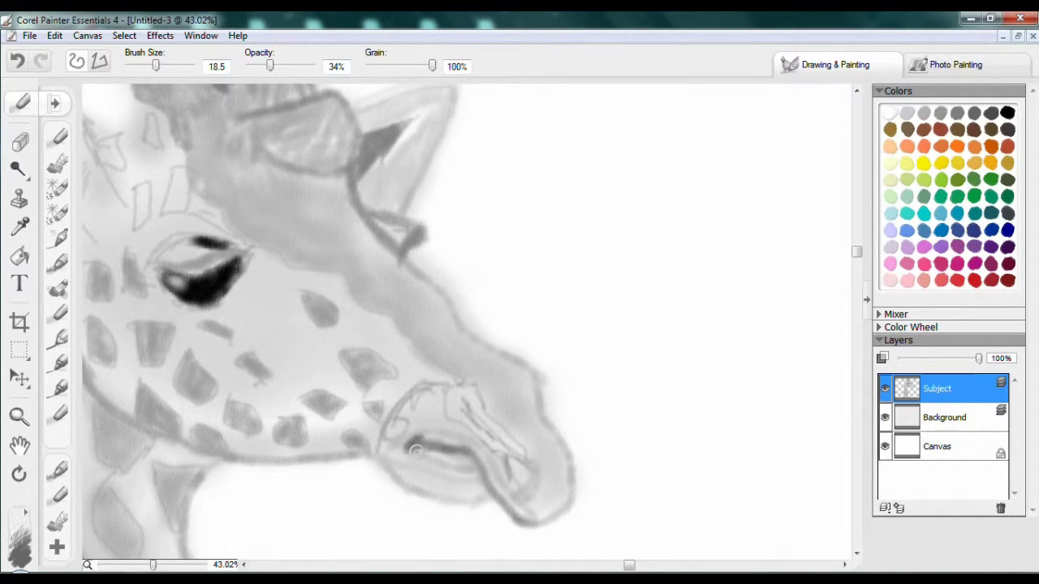
{"action": "left_click_drag", "start_coordinate": [467, 410], "coordinate": [469, 395]}
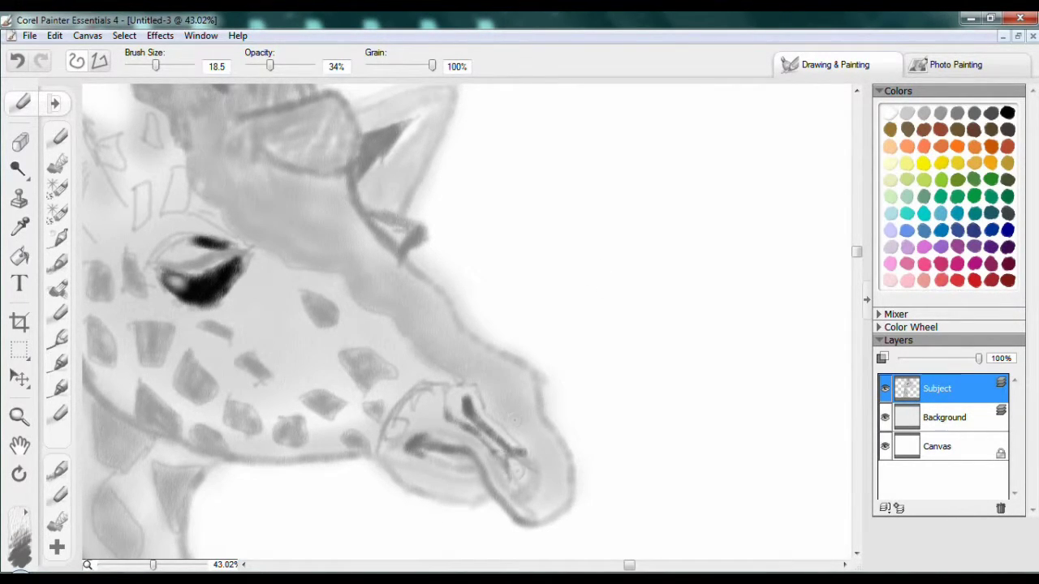
{"action": "left_click", "coordinate": [940, 114]}
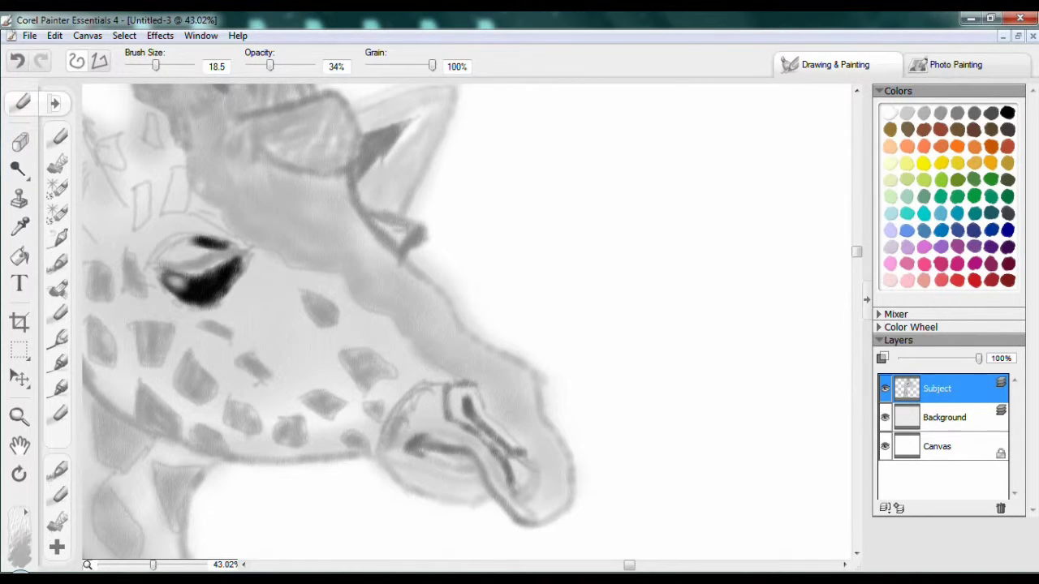
{"action": "left_click_drag", "start_coordinate": [396, 424], "coordinate": [435, 414]}
{"action": "mouse_move", "coordinate": [438, 479]}
{"action": "left_mouse_down"}
{"action": "mouse_move", "coordinate": [406, 484]}
{"action": "mouse_move", "coordinate": [456, 480]}
{"action": "left_mouse_up"}
{"action": "scroll", "coordinate": [580, 253], "scroll_direction": "down", "scroll_amount": 2}
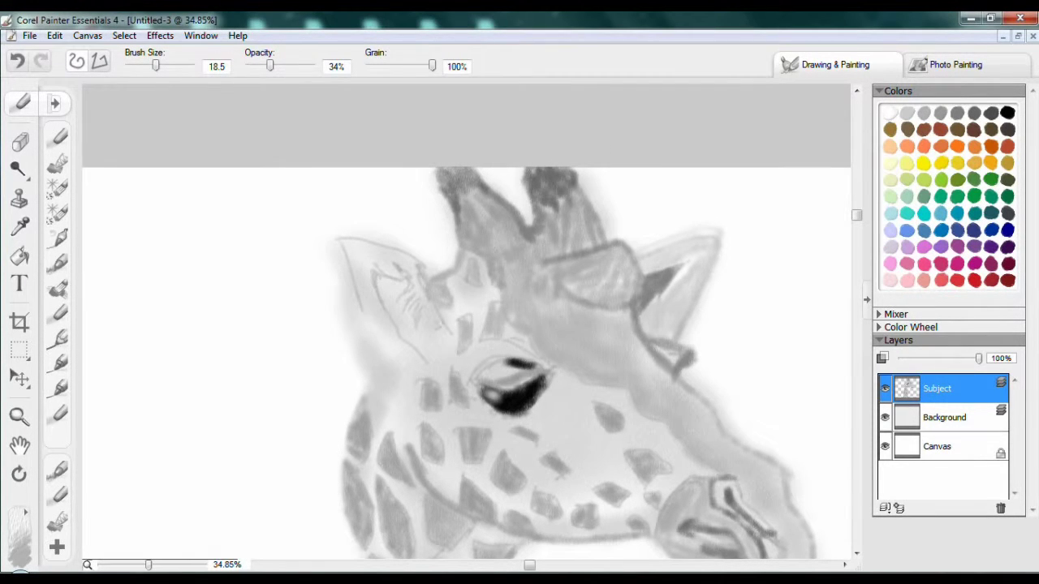
- Paint the inner opening of the near ear, starting in dark gray and filling it with black
{"action": "left_click", "coordinate": [994, 114]}
{"action": "mouse_move", "coordinate": [375, 257]}
{"action": "left_mouse_down"}
{"action": "mouse_move", "coordinate": [383, 329]}
{"action": "mouse_move", "coordinate": [428, 360]}
{"action": "left_mouse_up"}
{"action": "mouse_move", "coordinate": [393, 288]}
{"action": "left_mouse_down"}
{"action": "mouse_move", "coordinate": [385, 278]}
{"action": "mouse_move", "coordinate": [414, 349]}
{"action": "left_mouse_up"}
{"action": "left_click", "coordinate": [1006, 112]}
{"action": "mouse_move", "coordinate": [375, 273]}
{"action": "left_mouse_down"}
{"action": "mouse_move", "coordinate": [394, 327]}
{"action": "mouse_move", "coordinate": [428, 364]}
{"action": "left_mouse_up"}
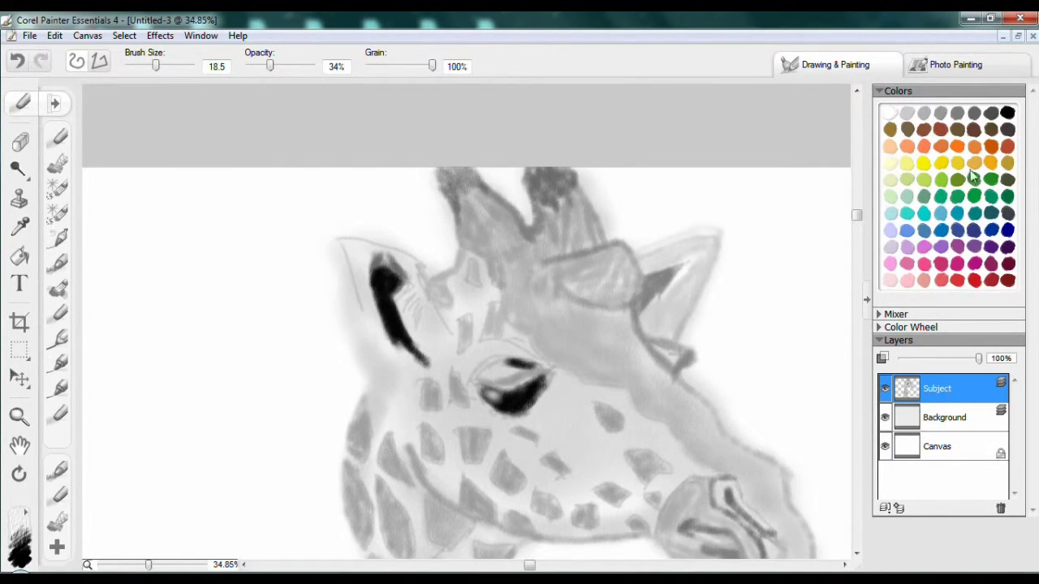
- Outline the near ear in medium gray and shade its base and inner edge with light and medium gray strokes
{"action": "left_click", "coordinate": [891, 112]}
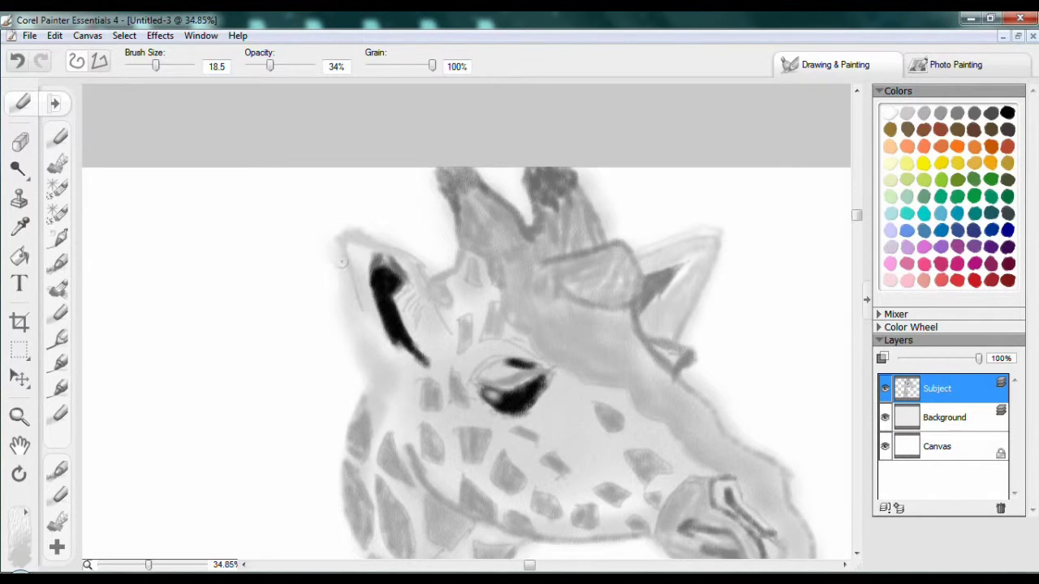
{"action": "left_click", "coordinate": [939, 113]}
{"action": "left_click_drag", "start_coordinate": [447, 306], "coordinate": [429, 363]}
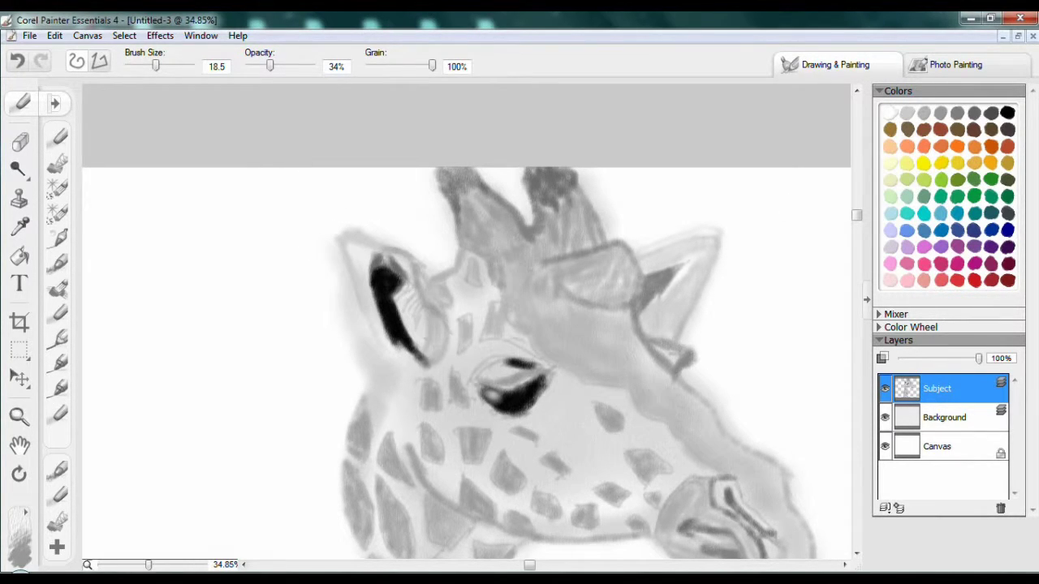
{"action": "left_click_drag", "start_coordinate": [649, 336], "coordinate": [672, 301]}
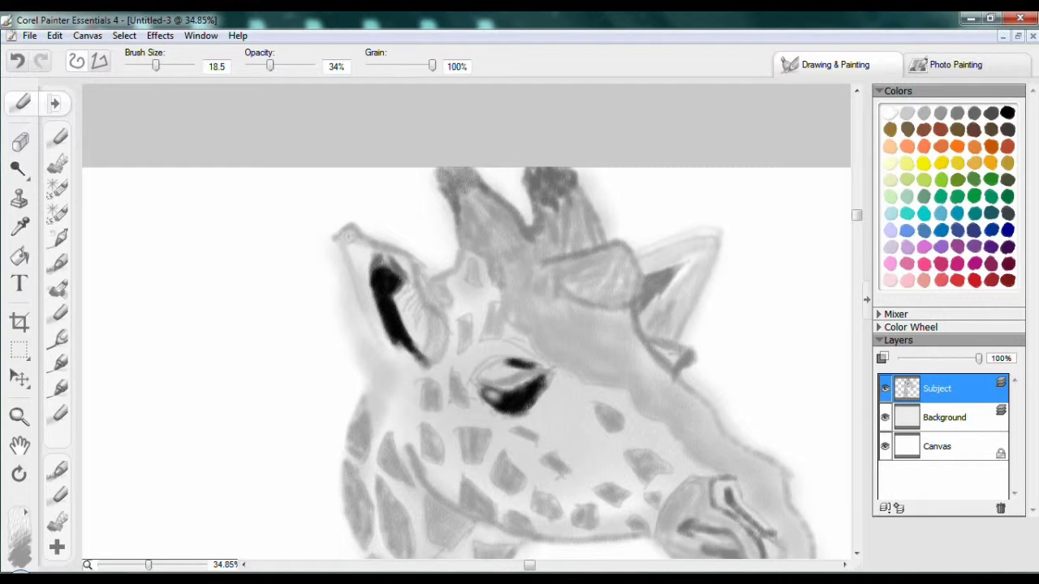
{"action": "mouse_move", "coordinate": [345, 264]}
{"action": "left_mouse_down"}
{"action": "mouse_move", "coordinate": [362, 367]}
{"action": "mouse_move", "coordinate": [387, 372]}
{"action": "left_mouse_up"}
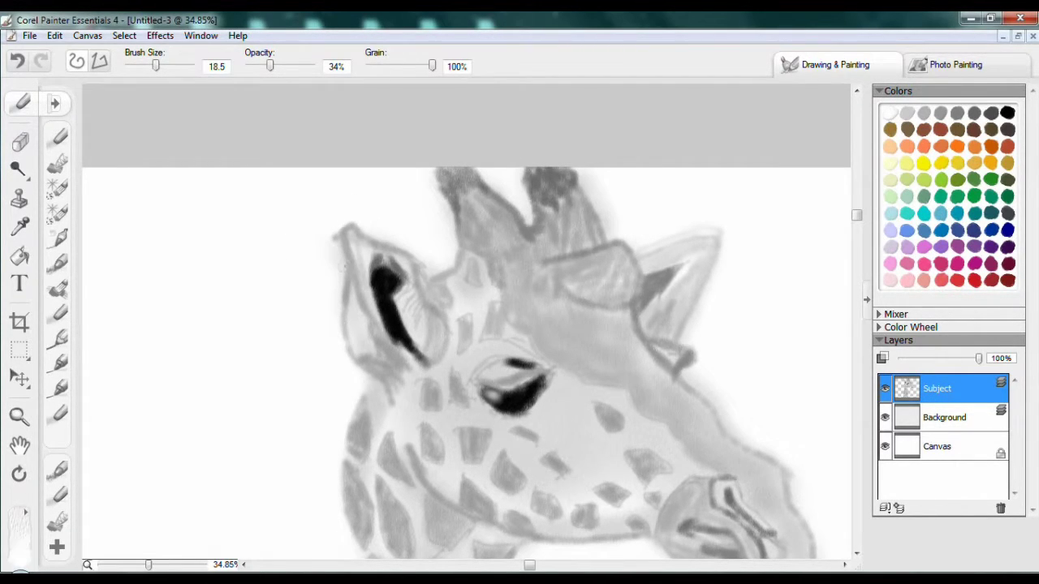
{"action": "left_click_drag", "start_coordinate": [405, 316], "coordinate": [396, 294]}
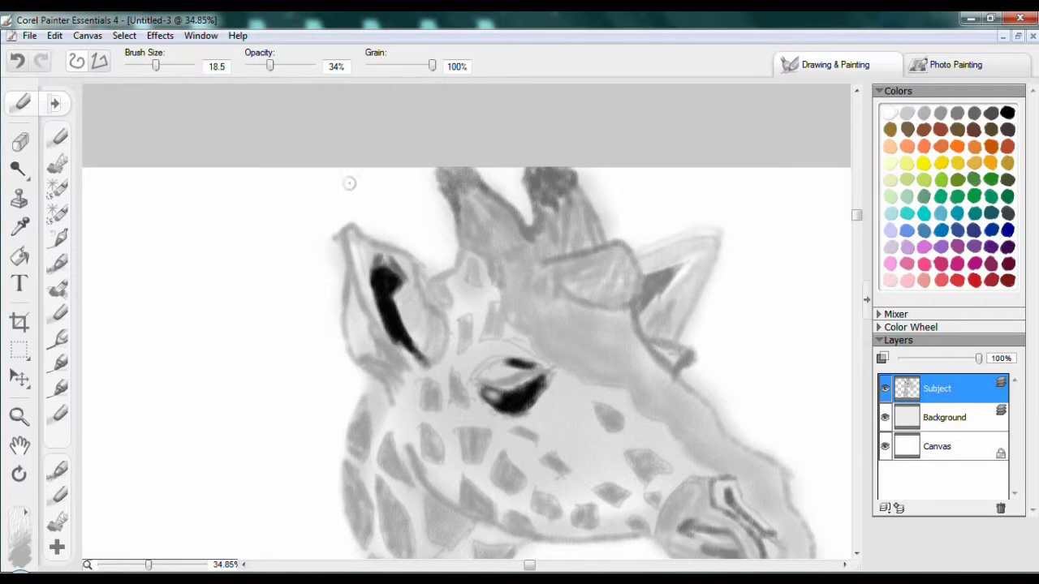
- Reduce the charcoal brush to 6.1 and draw fine hairs inside the near ear and the head contour beside it
{"action": "key", "text": "bracketleft"}
{"action": "key", "text": "bracketleft"}
{"action": "key", "text": "bracketleft"}
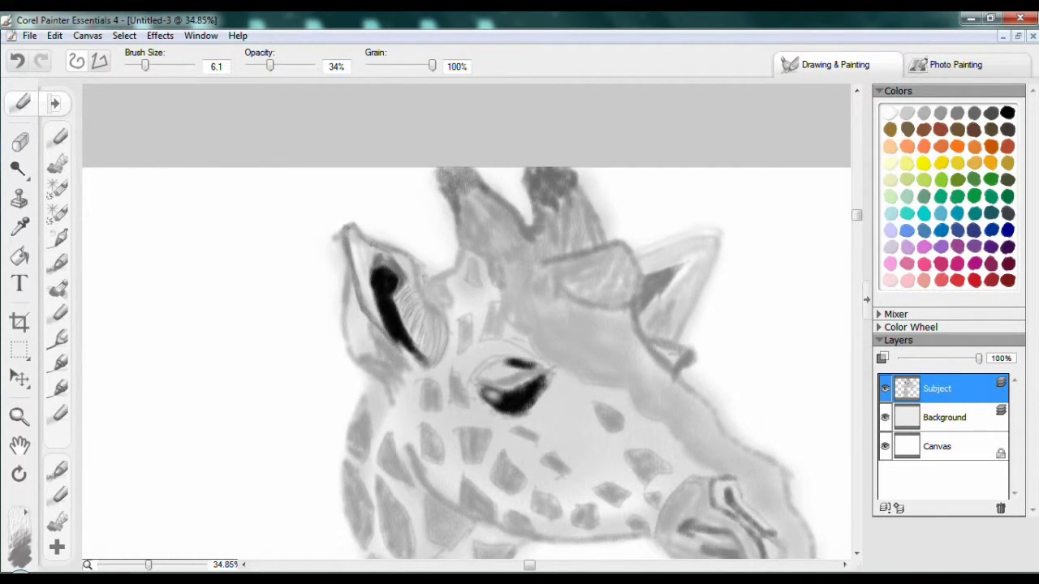
{"action": "left_click_drag", "start_coordinate": [424, 282], "coordinate": [460, 250]}
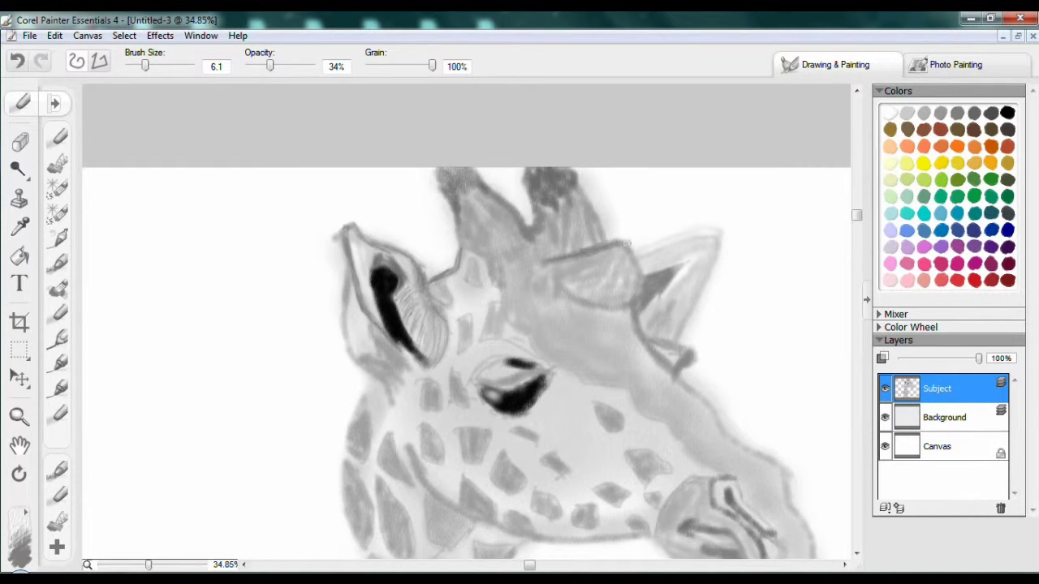
- Outline the upper eyelid in gray and sharpen the dark lower edge and corner of the eye in black
{"action": "key", "text": "ctrl+plus"}
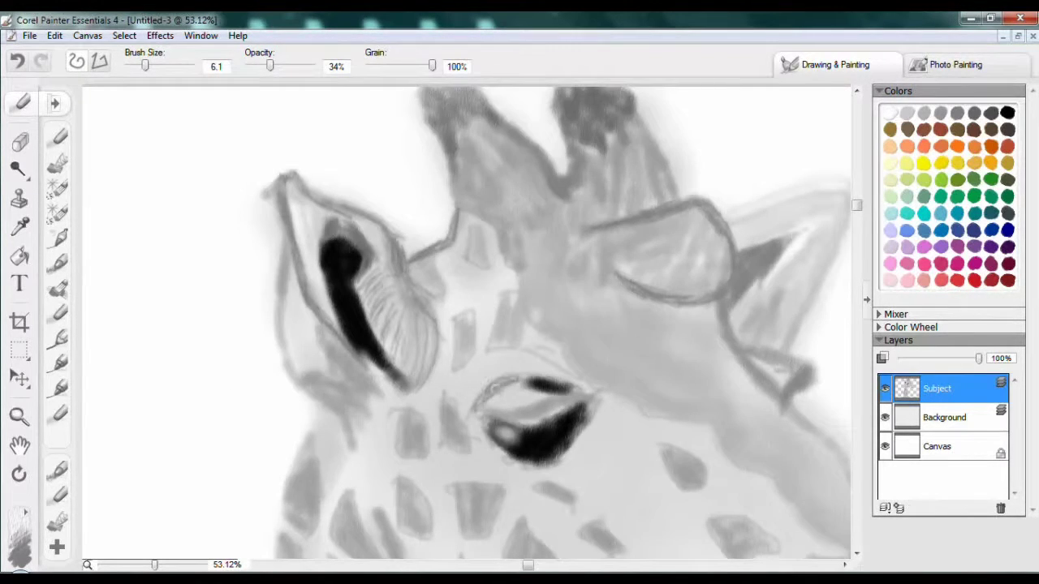
{"action": "mouse_move", "coordinate": [545, 386]}
{"action": "left_mouse_down"}
{"action": "mouse_move", "coordinate": [528, 442]}
{"action": "mouse_move", "coordinate": [552, 421]}
{"action": "left_mouse_up"}
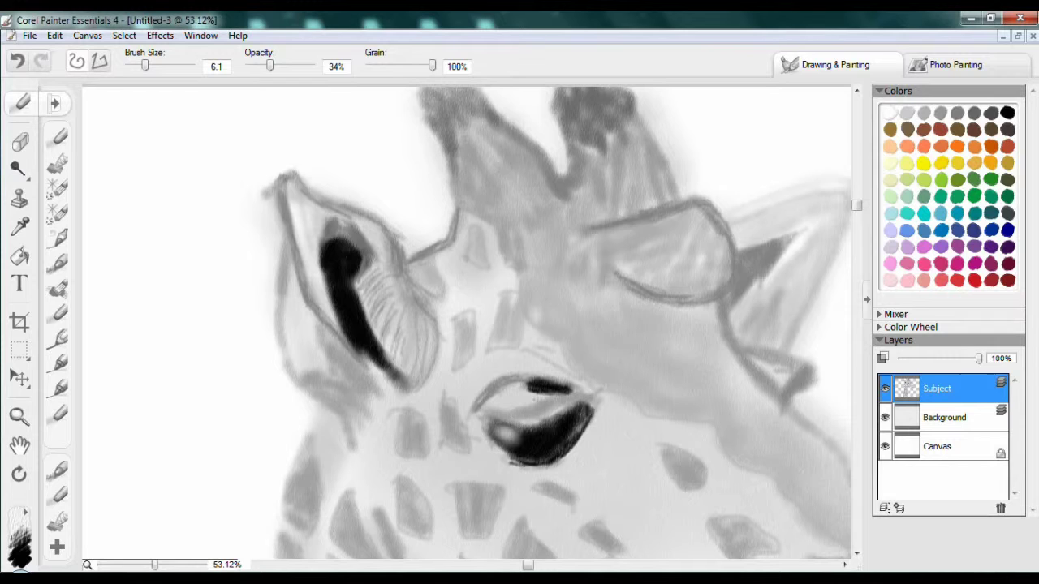
{"action": "key", "text": "ctrl+z"}
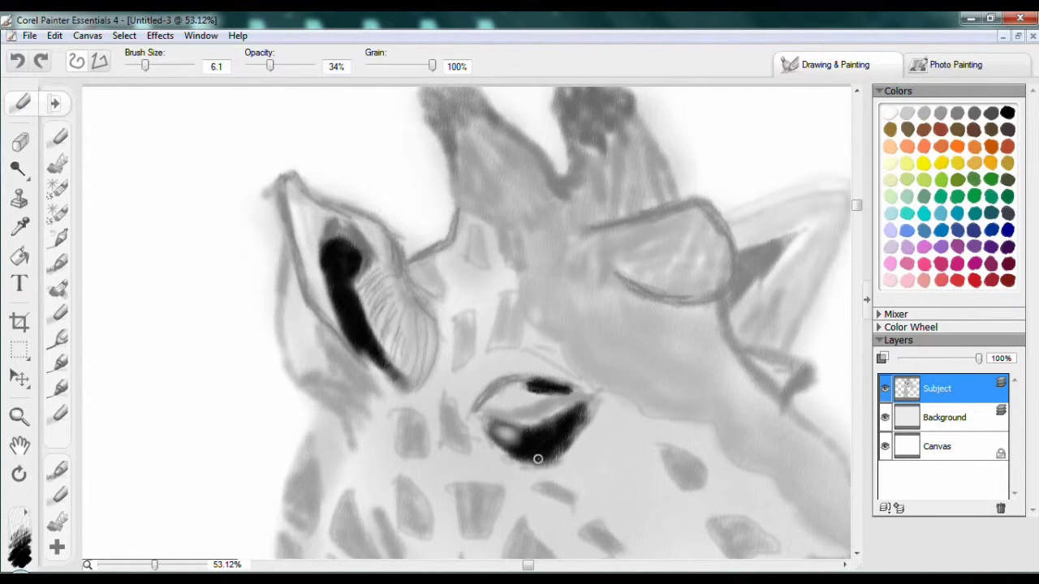
{"action": "key", "text": "ctrl+plus"}
{"action": "mouse_move", "coordinate": [409, 299]}
{"action": "left_mouse_down"}
{"action": "mouse_move", "coordinate": [414, 332]}
{"action": "mouse_move", "coordinate": [390, 358]}
{"action": "mouse_move", "coordinate": [406, 328]}
{"action": "mouse_move", "coordinate": [384, 362]}
{"action": "mouse_move", "coordinate": [291, 349]}
{"action": "left_mouse_up"}
{"action": "mouse_move", "coordinate": [372, 333]}
{"action": "left_mouse_down"}
{"action": "mouse_move", "coordinate": [412, 308]}
{"action": "mouse_move", "coordinate": [414, 329]}
{"action": "left_mouse_up"}
- Set the charcoal brush to 7.8 and extend the eye's black upper edge to its inner corner around the highlight
{"action": "scroll", "coordinate": [414, 328], "scroll_direction": "up", "scroll_amount": 1}
{"action": "left_click_drag", "start_coordinate": [145, 66], "coordinate": [147, 65]}
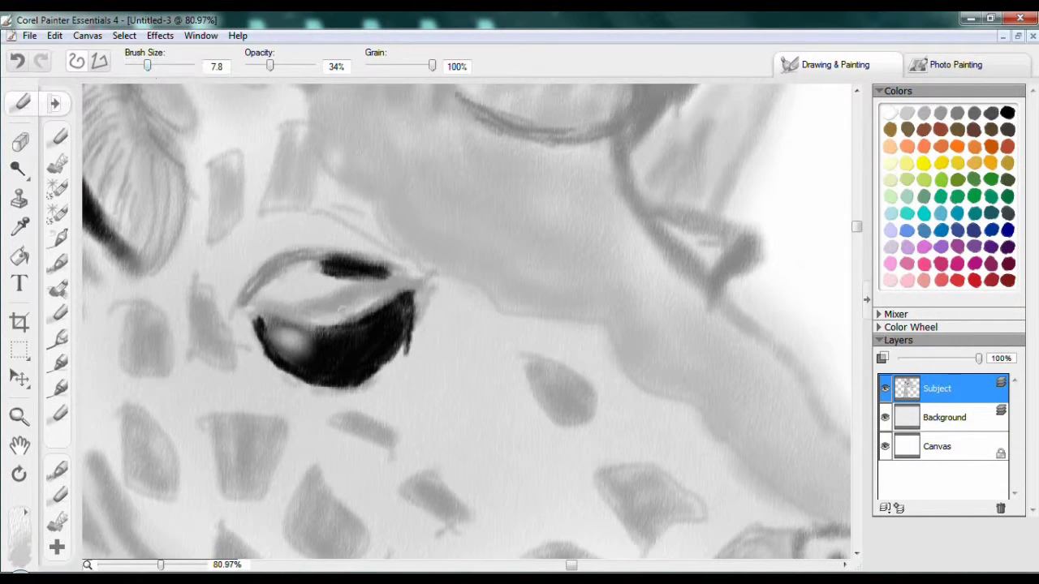
{"action": "left_click", "coordinate": [333, 341], "text": "alt"}
{"action": "mouse_move", "coordinate": [309, 325]}
{"action": "left_mouse_down"}
{"action": "mouse_move", "coordinate": [385, 304]}
{"action": "mouse_move", "coordinate": [327, 340]}
{"action": "mouse_move", "coordinate": [360, 356]}
{"action": "mouse_move", "coordinate": [258, 317]}
{"action": "mouse_move", "coordinate": [297, 328]}
{"action": "mouse_move", "coordinate": [263, 311]}
{"action": "mouse_move", "coordinate": [299, 317]}
{"action": "mouse_move", "coordinate": [253, 319]}
{"action": "left_mouse_up"}
- Shade the upper eyelid in light gray with a slightly darker gray along its rim and outer corner
{"action": "left_click", "coordinate": [930, 118]}
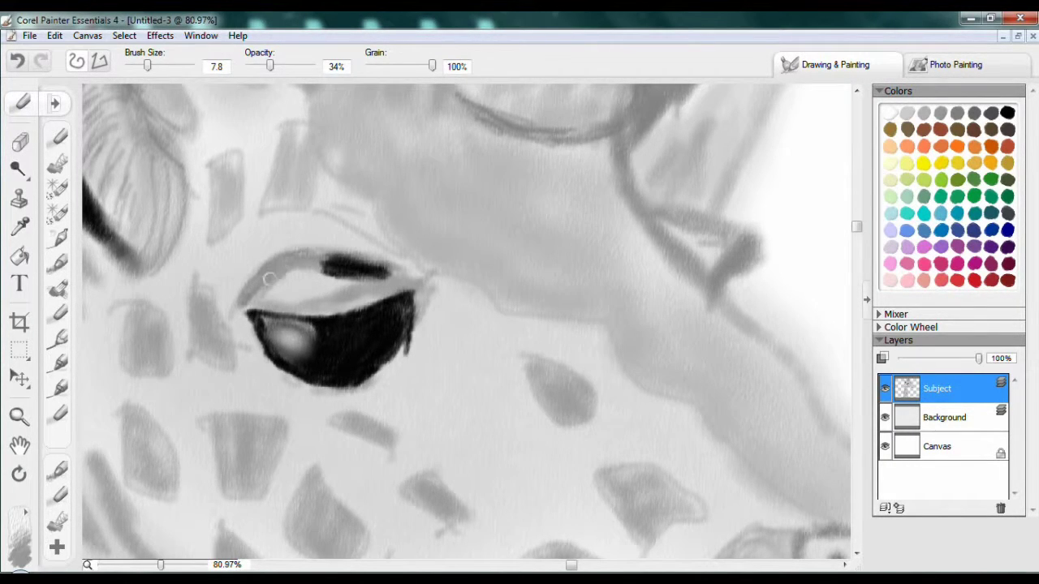
{"action": "left_click", "coordinate": [908, 115]}
{"action": "left_click_drag", "start_coordinate": [276, 310], "coordinate": [346, 290]}
{"action": "left_click", "coordinate": [928, 120]}
{"action": "mouse_move", "coordinate": [414, 313]}
{"action": "left_mouse_down"}
{"action": "mouse_move", "coordinate": [402, 361]}
{"action": "mouse_move", "coordinate": [427, 288]}
{"action": "mouse_move", "coordinate": [386, 272]}
{"action": "left_mouse_up"}
- Thicken the upper lash line in black toward the outer corner of the eye and undo the last stroke
{"action": "left_click", "coordinate": [371, 273], "text": "alt"}
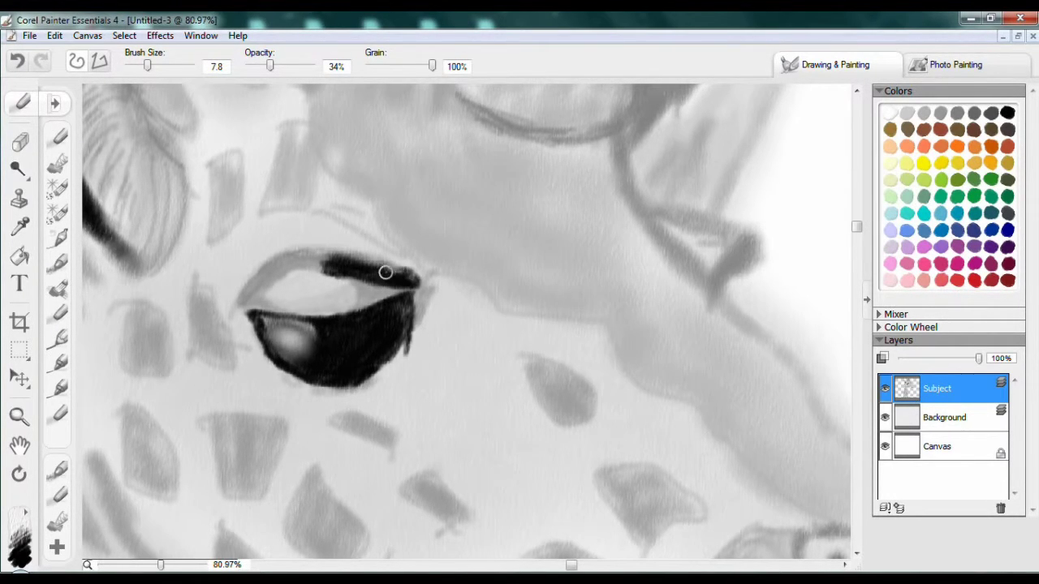
{"action": "left_click_drag", "start_coordinate": [316, 276], "coordinate": [361, 253]}
{"action": "left_click_drag", "start_coordinate": [418, 276], "coordinate": [350, 259]}
{"action": "key", "text": "ctrl+z"}
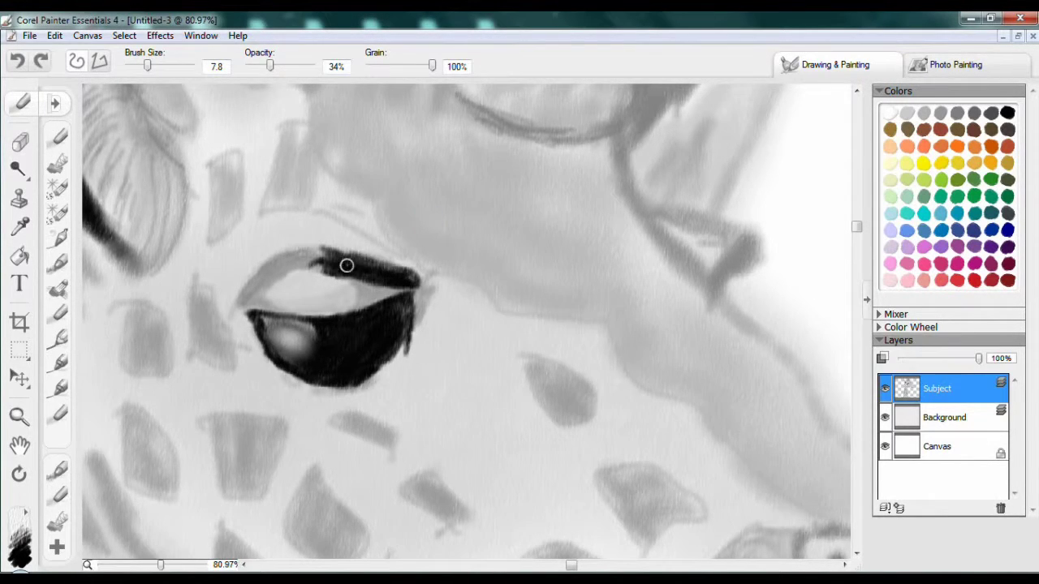
- Outline the far ear in gray along its upper edge, tip and lower edge
{"action": "key", "text": "ctrl+minus"}
{"action": "key", "text": "ctrl+minus"}
{"action": "key", "text": "ctrl+plus"}
{"action": "mouse_move", "coordinate": [584, 189]}
{"action": "left_mouse_down"}
{"action": "mouse_move", "coordinate": [685, 171]}
{"action": "mouse_move", "coordinate": [617, 252]}
{"action": "left_mouse_up"}
{"action": "left_click_drag", "start_coordinate": [651, 178], "coordinate": [615, 207]}
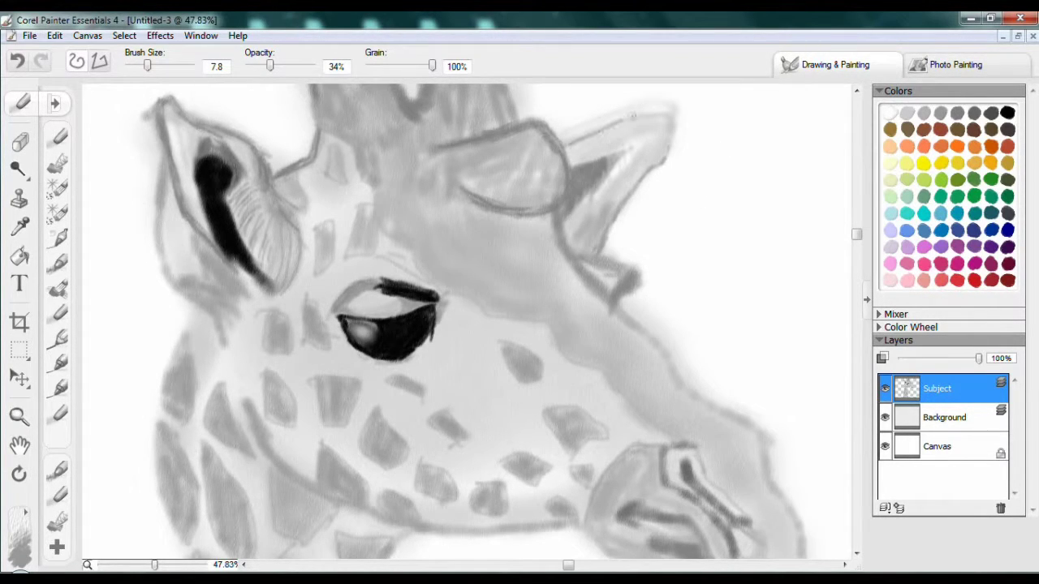
{"action": "mouse_move", "coordinate": [589, 162]}
{"action": "left_mouse_down"}
{"action": "mouse_move", "coordinate": [628, 145]}
{"action": "mouse_move", "coordinate": [626, 120]}
{"action": "left_mouse_up"}
{"action": "mouse_move", "coordinate": [568, 166]}
{"action": "left_mouse_down"}
{"action": "mouse_move", "coordinate": [637, 134]}
{"action": "mouse_move", "coordinate": [568, 167]}
{"action": "mouse_move", "coordinate": [604, 151]}
{"action": "mouse_move", "coordinate": [563, 207]}
{"action": "left_mouse_up"}
- Fill the inner opening of the far ear and the tip of the far eyelashes with black
{"action": "left_click", "coordinate": [958, 114]}
{"action": "mouse_move", "coordinate": [619, 148]}
{"action": "left_mouse_down"}
{"action": "mouse_move", "coordinate": [570, 187]}
{"action": "mouse_move", "coordinate": [596, 158]}
{"action": "left_mouse_up"}
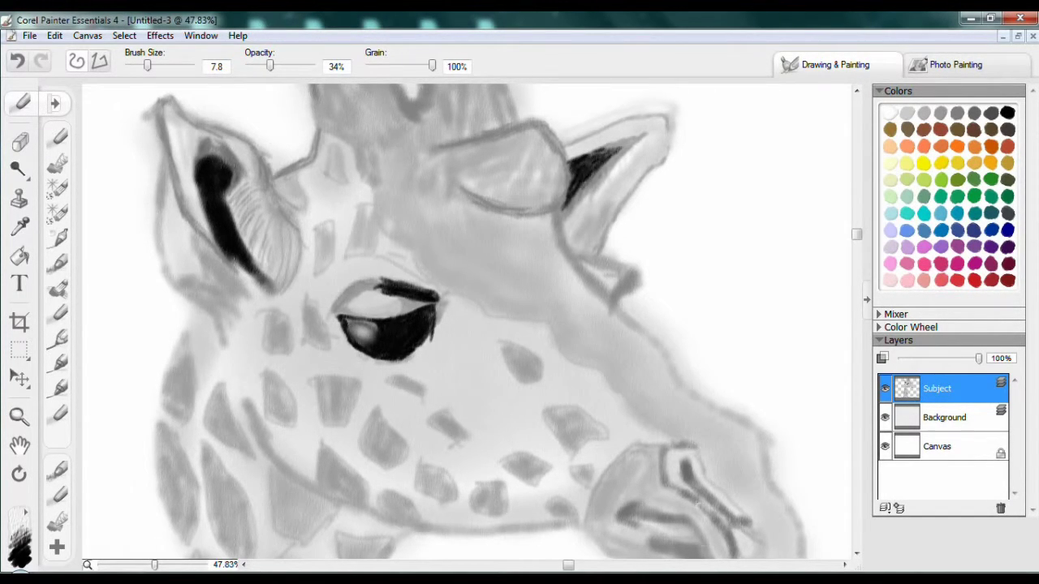
{"action": "left_click_drag", "start_coordinate": [640, 277], "coordinate": [613, 301]}
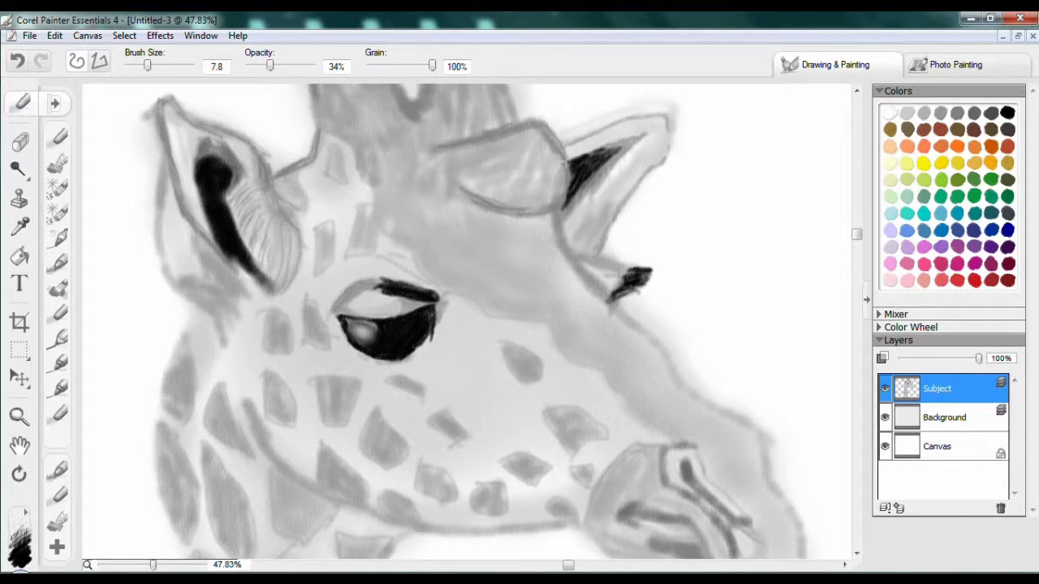
- Outline the far eyelashes in dark gray and add a second contour line along the far ear's upper edge
{"action": "left_click", "coordinate": [974, 114]}
{"action": "left_click_drag", "start_coordinate": [568, 248], "coordinate": [635, 273]}
{"action": "key", "text": "n"}
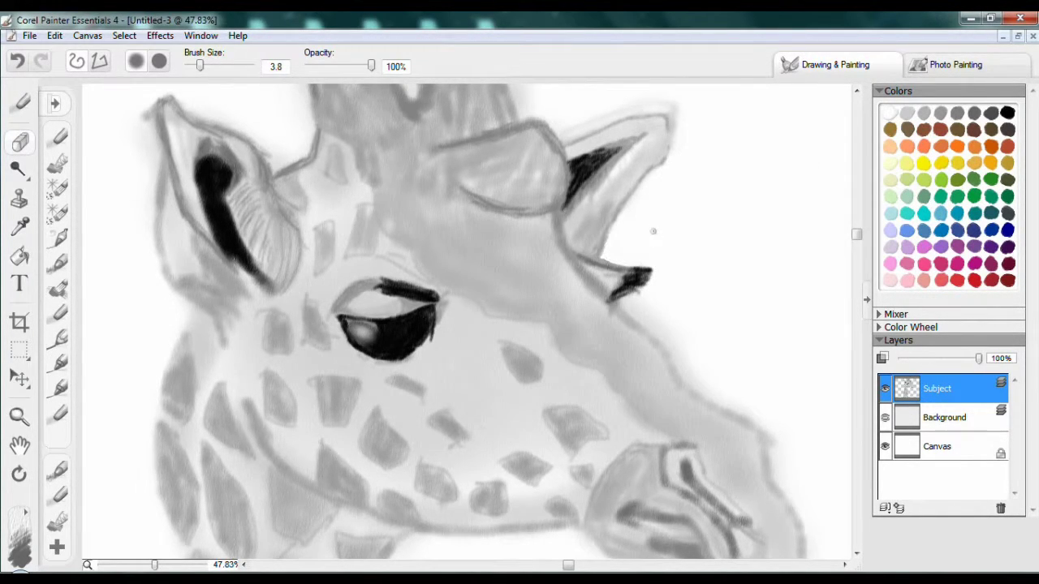
{"action": "key", "text": "b"}
{"action": "left_click_drag", "start_coordinate": [561, 134], "coordinate": [604, 116]}
{"action": "left_click", "coordinate": [612, 144]}
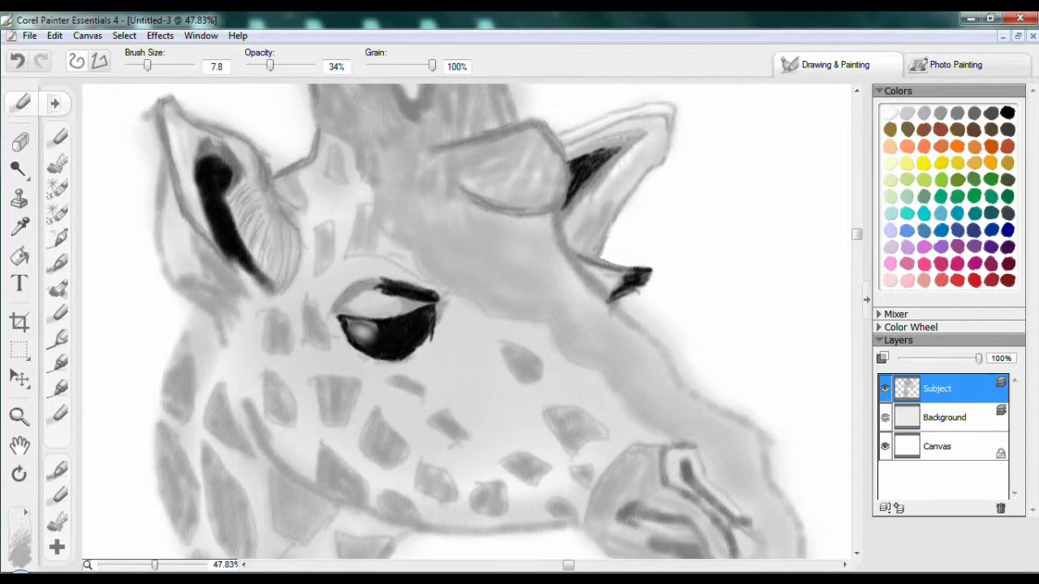
- Darken the contour from the far brow down to the nose bridge and sketch gray strokes inside the oval brow marking
{"action": "left_click", "coordinate": [614, 168], "text": "alt"}
{"action": "mouse_move", "coordinate": [562, 212]}
{"action": "left_mouse_down"}
{"action": "mouse_move", "coordinate": [572, 259]}
{"action": "mouse_move", "coordinate": [646, 335]}
{"action": "left_mouse_up"}
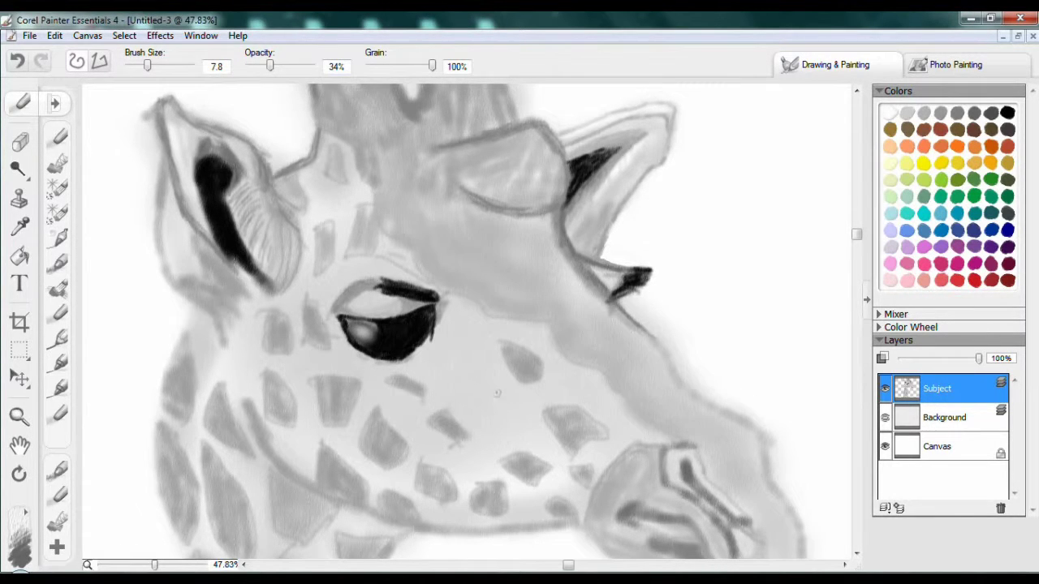
{"action": "mouse_move", "coordinate": [499, 201]}
{"action": "left_mouse_down"}
{"action": "mouse_move", "coordinate": [542, 167]}
{"action": "mouse_move", "coordinate": [497, 166]}
{"action": "left_mouse_up"}
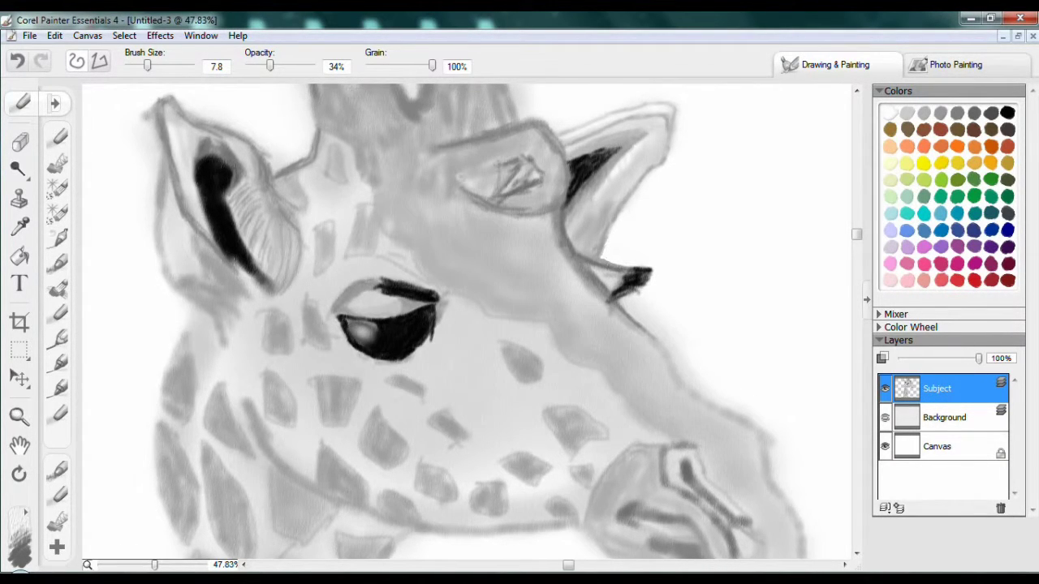
{"action": "scroll", "coordinate": [326, 277], "scroll_direction": "down", "scroll_amount": 3}
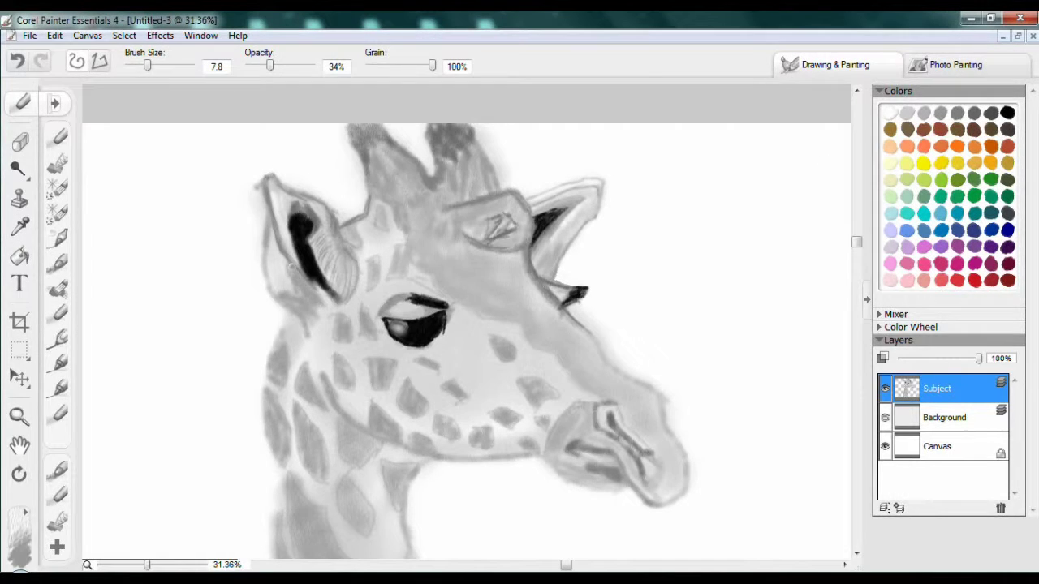
- Outline the marking on the back of the near ear in gray and smooth the shading at the ear's base
{"action": "left_click", "coordinate": [342, 185], "text": "alt"}
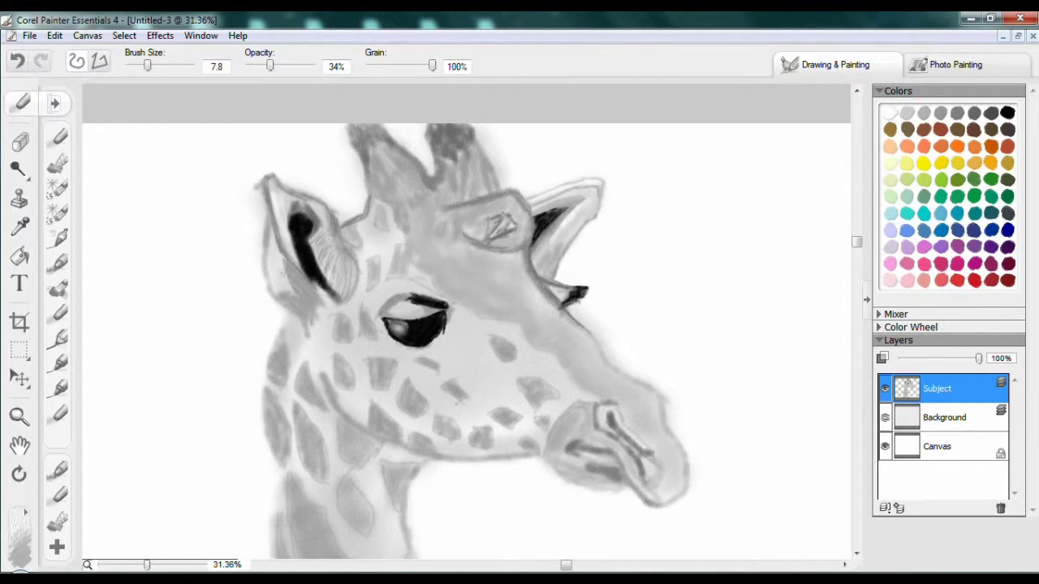
{"action": "scroll", "coordinate": [286, 280], "scroll_direction": "up", "scroll_amount": 5}
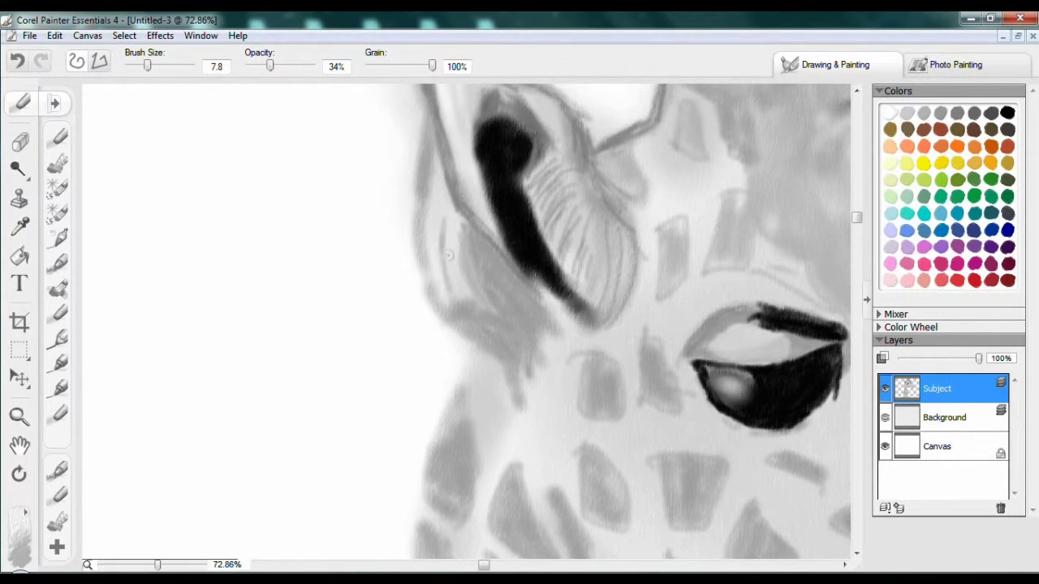
{"action": "left_click_drag", "start_coordinate": [445, 175], "coordinate": [459, 310]}
{"action": "left_click", "coordinate": [371, 151], "text": "alt"}
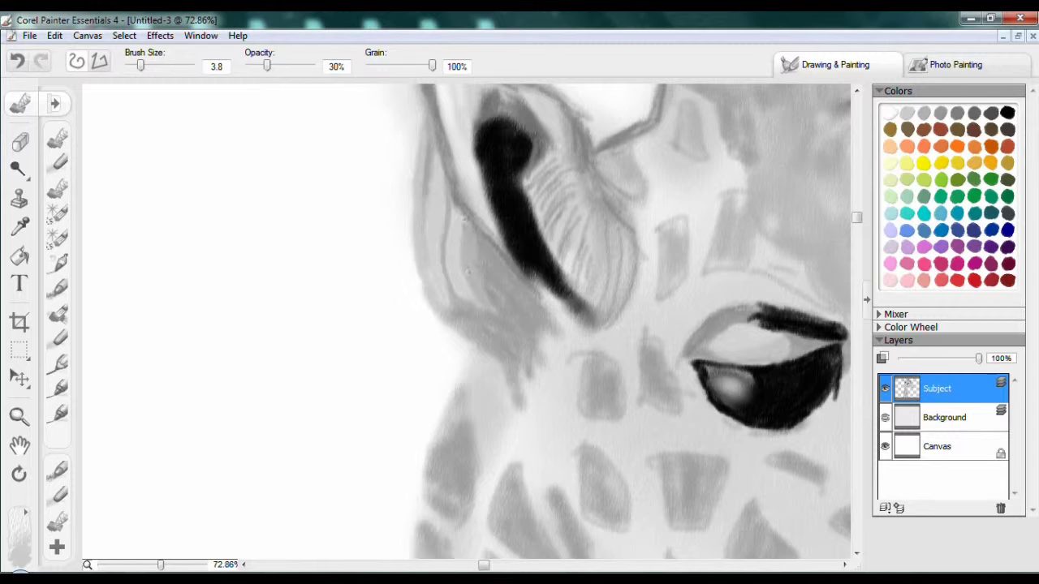
{"action": "left_click_drag", "start_coordinate": [514, 405], "coordinate": [543, 333]}
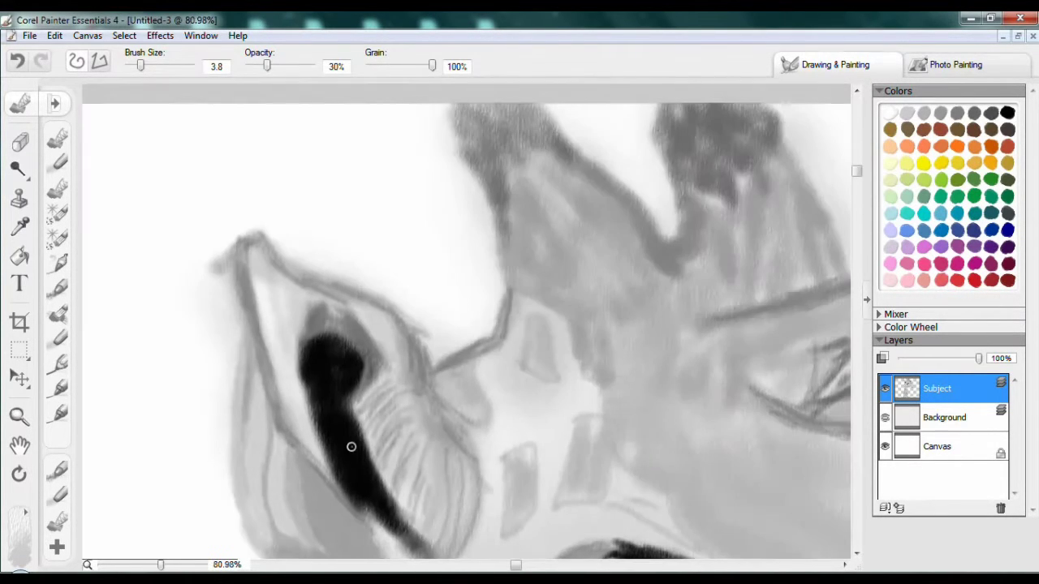
- Erase the stray charcoal outside the near ear's tip and outer edge, reducing the eraser size to 2.0
{"action": "key", "text": "n"}
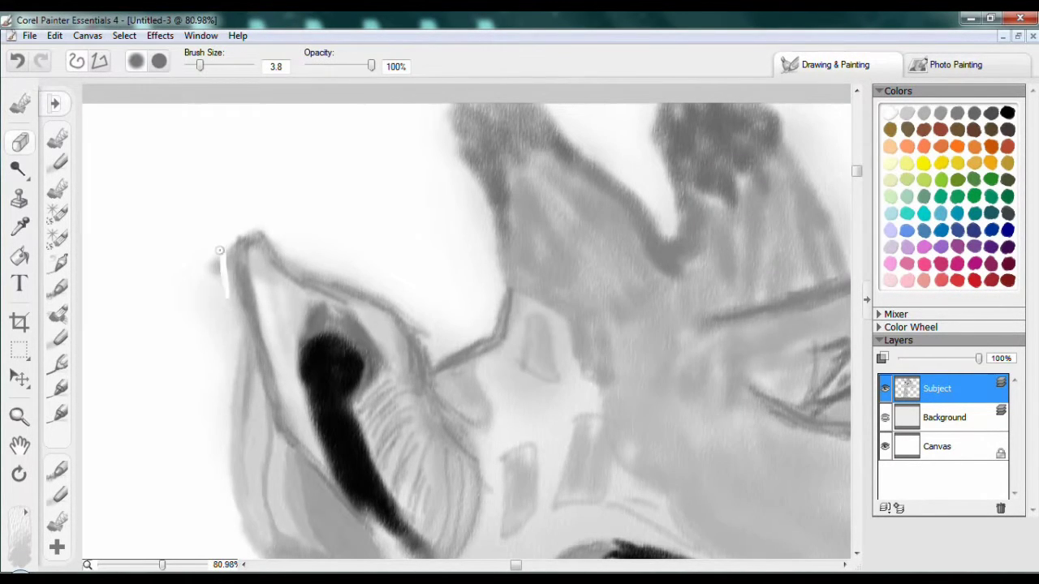
{"action": "key", "text": "ctrl+z"}
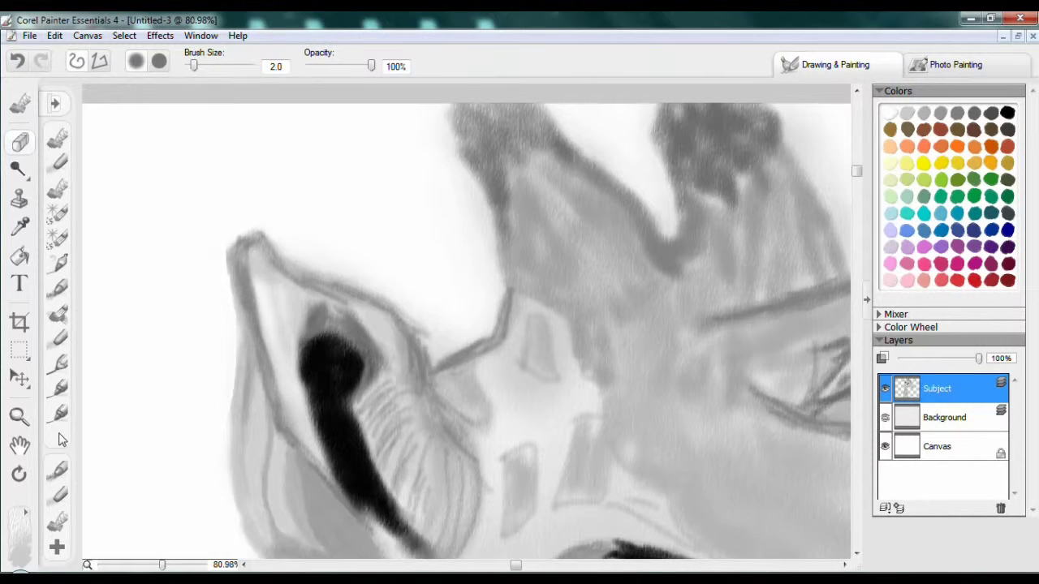
{"action": "key", "text": "b"}
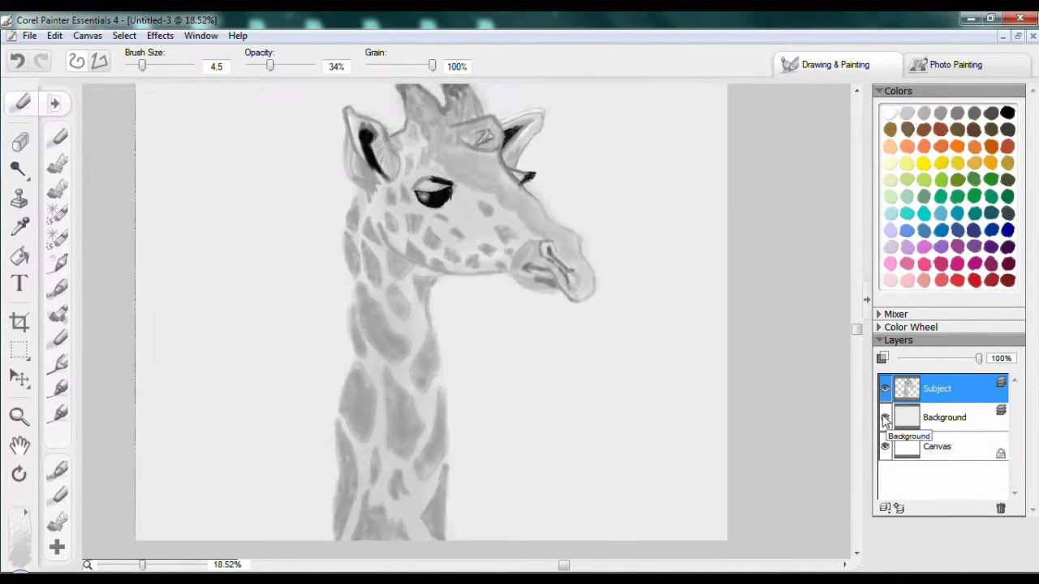
- Enlarge the eraser to 11.5 and clean the charcoal haze outside the nose bridge and muzzle contour
{"action": "key", "text": "e"}
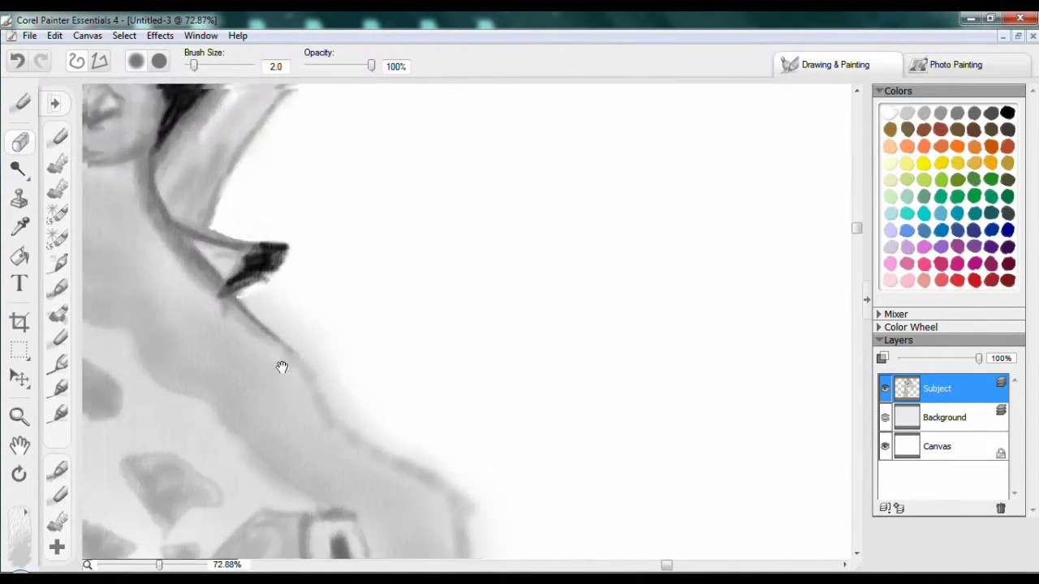
{"action": "left_click_drag", "start_coordinate": [193, 65], "coordinate": [202, 65]}
{"action": "mouse_move", "coordinate": [320, 307]}
{"action": "left_mouse_down"}
{"action": "mouse_move", "coordinate": [315, 329]}
{"action": "mouse_move", "coordinate": [341, 340]}
{"action": "mouse_move", "coordinate": [301, 268]}
{"action": "mouse_move", "coordinate": [456, 436]}
{"action": "mouse_move", "coordinate": [506, 458]}
{"action": "left_mouse_up"}
{"action": "key", "text": "bracketright"}
{"action": "key", "text": "bracketright"}
{"action": "key", "text": "bracketright"}
{"action": "left_click_drag", "start_coordinate": [412, 377], "coordinate": [334, 290]}
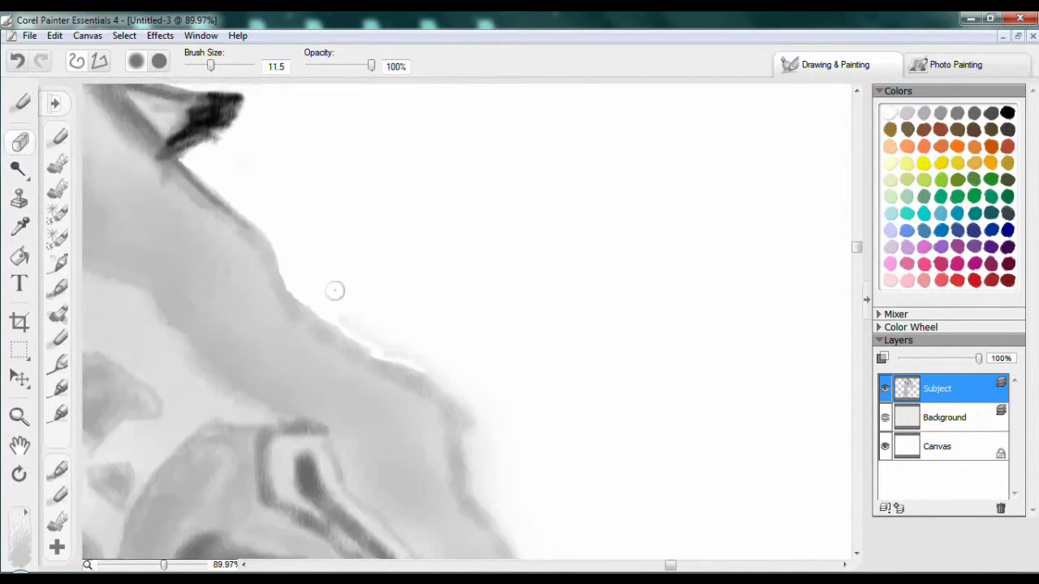
{"action": "left_click_drag", "start_coordinate": [413, 357], "coordinate": [471, 425]}
{"action": "scroll", "coordinate": [428, 220], "scroll_direction": "down", "scroll_amount": 5}
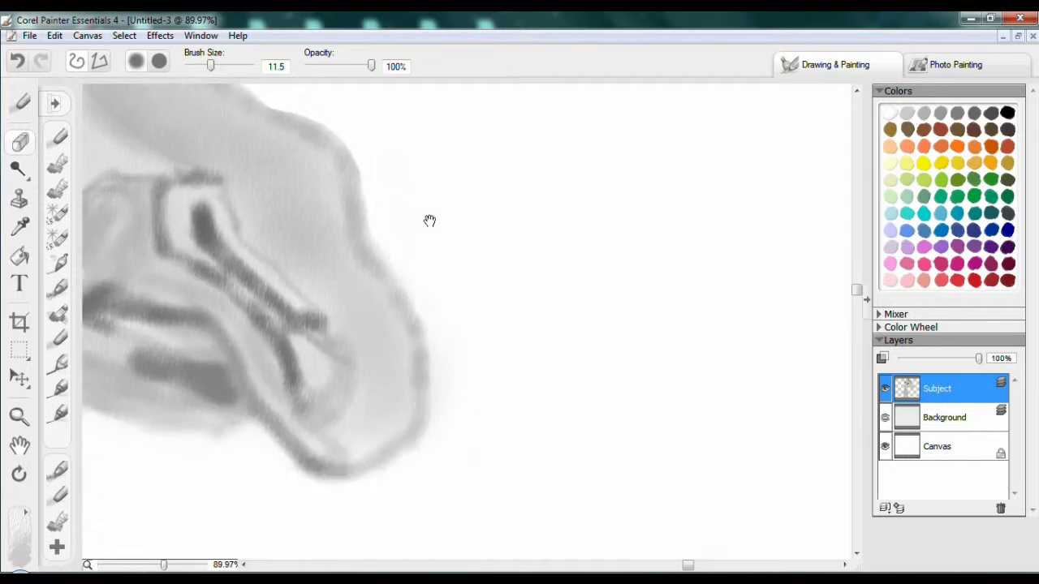
- Outline both edges of the neck and its spots in gray with the charcoal brush at size 4.5
{"action": "key", "text": "b"}
{"action": "scroll", "coordinate": [491, 268], "scroll_direction": "up", "scroll_amount": 3}
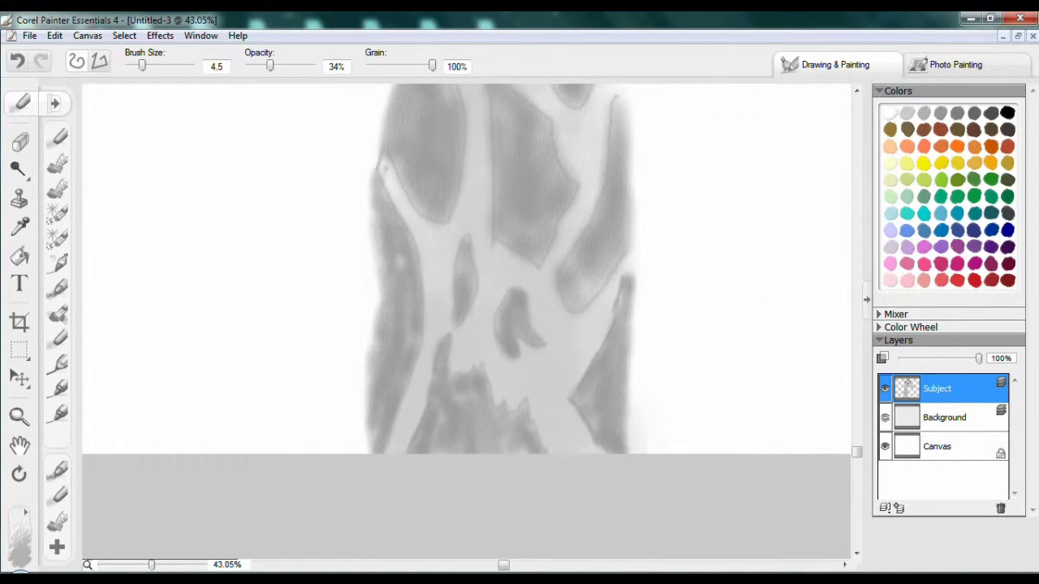
{"action": "scroll", "coordinate": [634, 284], "scroll_direction": "up", "scroll_amount": 3}
{"action": "scroll", "coordinate": [468, 321], "scroll_direction": "up", "scroll_amount": 5}
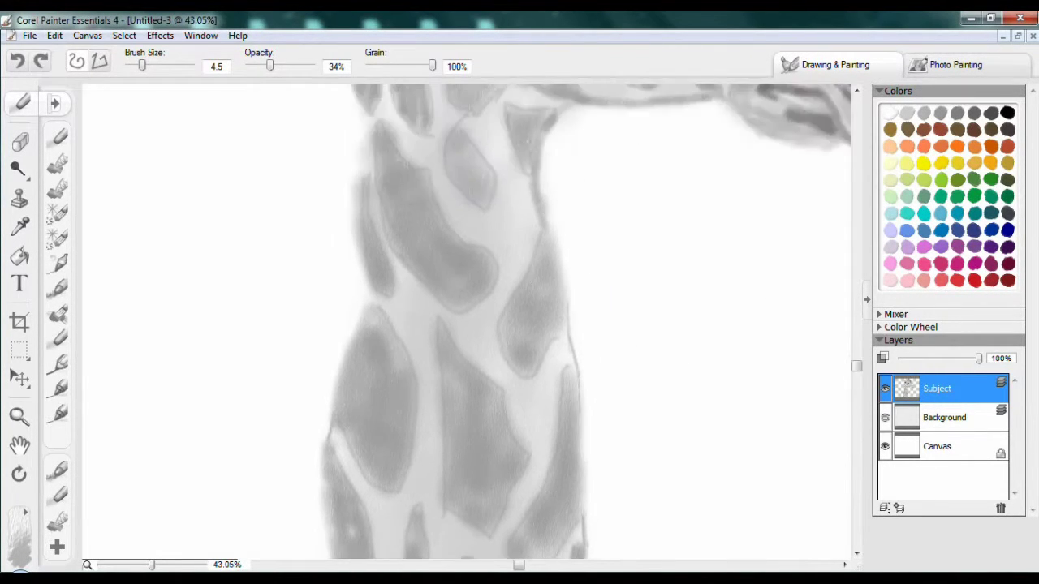
{"action": "left_click_drag", "start_coordinate": [386, 252], "coordinate": [355, 413]}
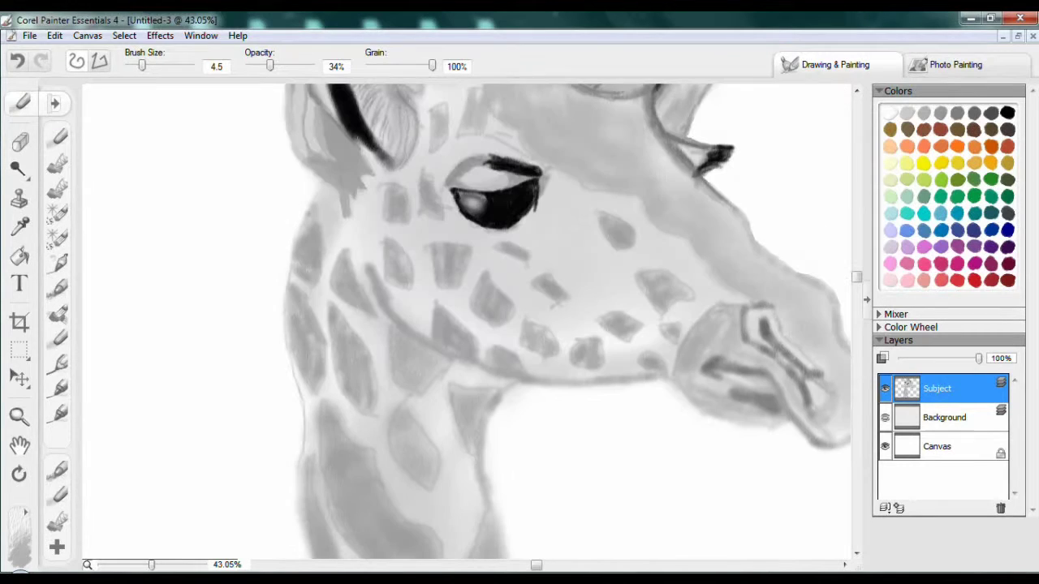
- Paint black charcoal hair strokes over the tips of both horns with the brush at size 4.5
{"action": "key", "text": "ctrl+minus"}
{"action": "key", "text": "ctrl+minus"}
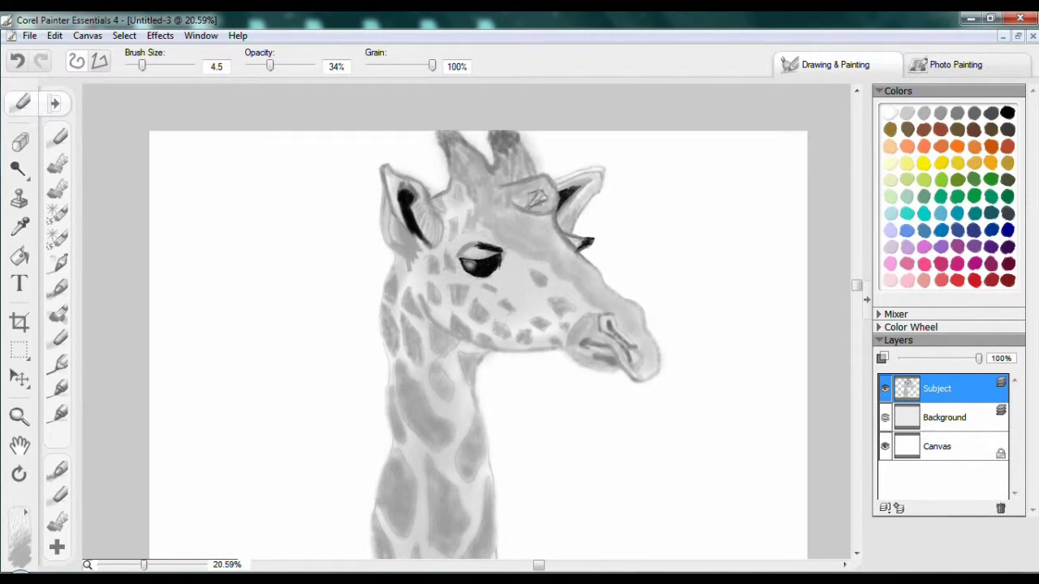
{"action": "scroll", "coordinate": [492, 545], "scroll_direction": "up", "scroll_amount": 3}
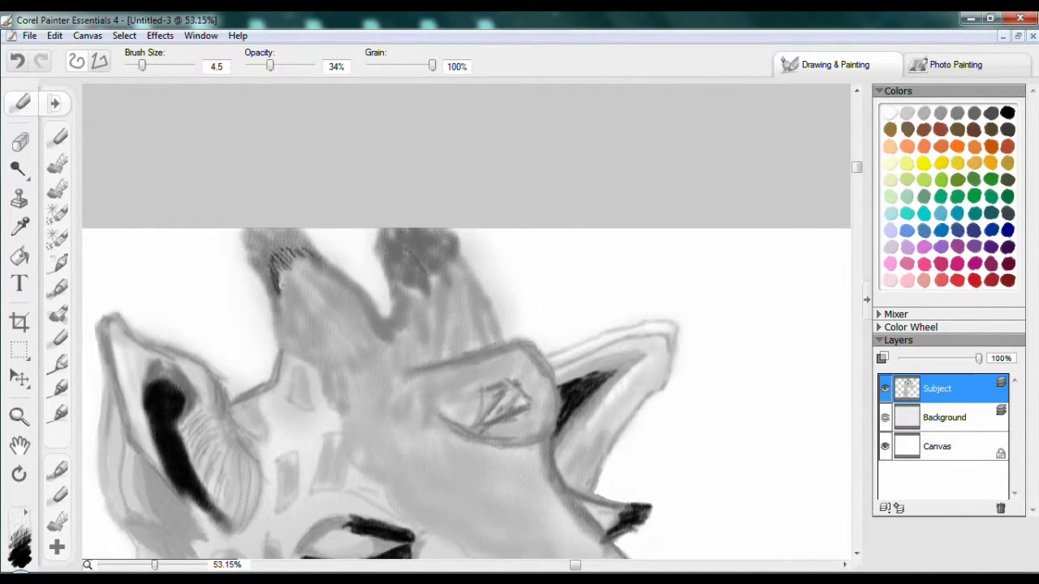
{"action": "left_click_drag", "start_coordinate": [248, 232], "coordinate": [308, 240]}
{"action": "mouse_move", "coordinate": [421, 282]}
{"action": "left_mouse_down"}
{"action": "mouse_move", "coordinate": [388, 248]}
{"action": "mouse_move", "coordinate": [407, 277]}
{"action": "mouse_move", "coordinate": [445, 244]}
{"action": "mouse_move", "coordinate": [404, 249]}
{"action": "mouse_move", "coordinate": [380, 236]}
{"action": "left_mouse_up"}
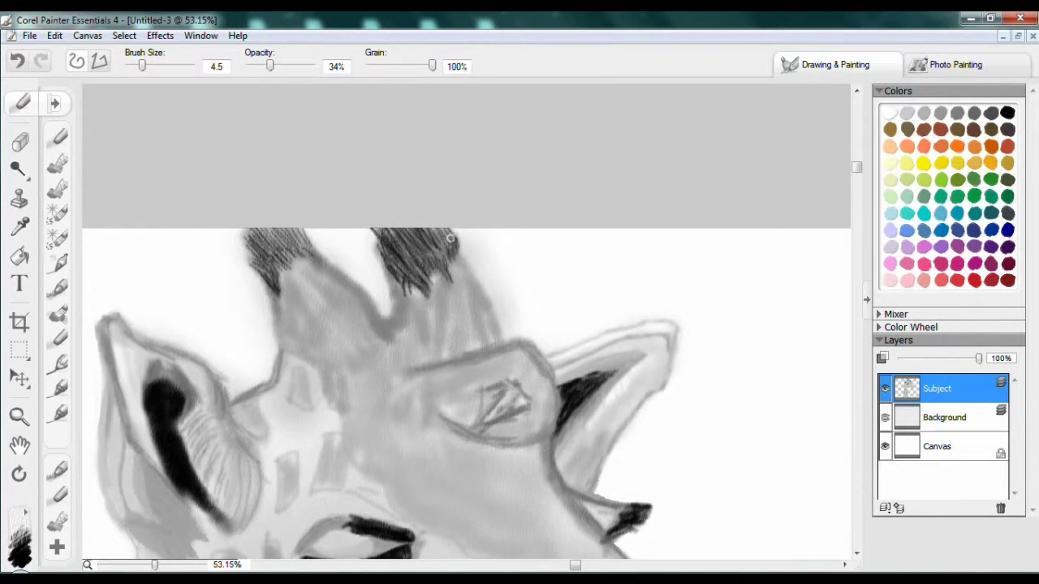
{"action": "key", "text": "n"}
{"action": "left_click", "coordinate": [23, 97]}
{"action": "left_click_drag", "start_coordinate": [477, 272], "coordinate": [461, 252]}
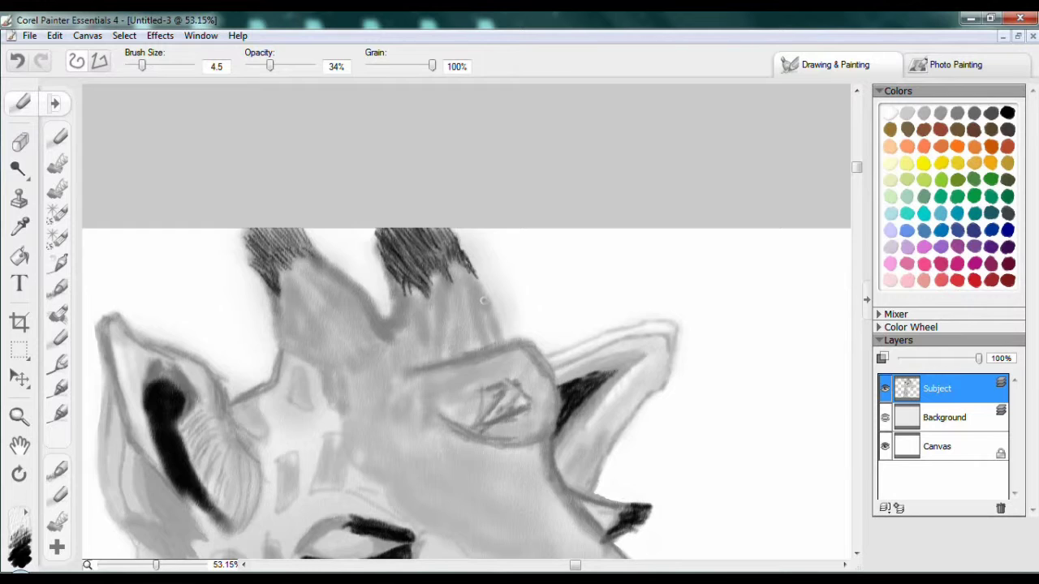
- Draw long dark gray hair strokes down the shafts and across the base of both horns
{"action": "scroll", "coordinate": [482, 301], "scroll_direction": "down", "scroll_amount": 3}
{"action": "scroll", "coordinate": [206, 135], "scroll_direction": "up", "scroll_amount": 3}
{"action": "mouse_move", "coordinate": [206, 135]}
{"action": "left_mouse_down"}
{"action": "mouse_move", "coordinate": [198, 177]}
{"action": "mouse_move", "coordinate": [244, 226]}
{"action": "mouse_move", "coordinate": [266, 229]}
{"action": "mouse_move", "coordinate": [248, 225]}
{"action": "mouse_move", "coordinate": [280, 256]}
{"action": "mouse_move", "coordinate": [261, 214]}
{"action": "mouse_move", "coordinate": [299, 195]}
{"action": "mouse_move", "coordinate": [251, 230]}
{"action": "mouse_move", "coordinate": [305, 269]}
{"action": "left_mouse_up"}
{"action": "left_click", "coordinate": [913, 125]}
{"action": "mouse_move", "coordinate": [274, 216]}
{"action": "left_mouse_down"}
{"action": "mouse_move", "coordinate": [211, 212]}
{"action": "mouse_move", "coordinate": [242, 262]}
{"action": "mouse_move", "coordinate": [264, 242]}
{"action": "mouse_move", "coordinate": [302, 291]}
{"action": "left_mouse_up"}
{"action": "mouse_move", "coordinate": [366, 219]}
{"action": "left_mouse_down"}
{"action": "mouse_move", "coordinate": [370, 266]}
{"action": "mouse_move", "coordinate": [387, 266]}
{"action": "mouse_move", "coordinate": [399, 233]}
{"action": "mouse_move", "coordinate": [412, 280]}
{"action": "mouse_move", "coordinate": [375, 285]}
{"action": "left_mouse_up"}
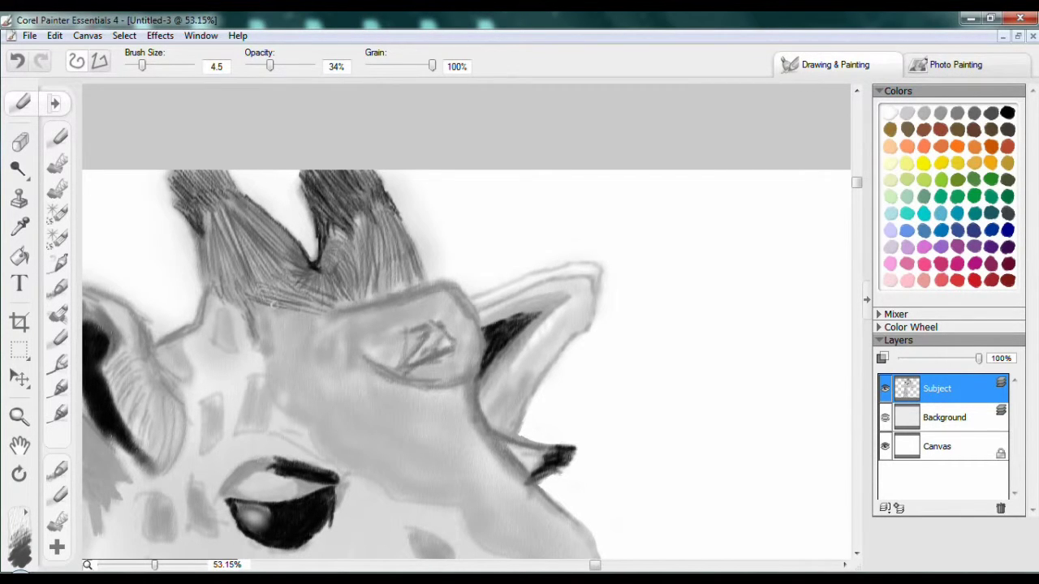
- Blend the hair strokes on both horns with the blending brush at size 8.4 and 30% opacity
{"action": "left_click", "coordinate": [57, 162]}
{"action": "mouse_move", "coordinate": [209, 253]}
{"action": "left_mouse_down"}
{"action": "mouse_move", "coordinate": [234, 221]}
{"action": "mouse_move", "coordinate": [260, 243]}
{"action": "mouse_move", "coordinate": [224, 268]}
{"action": "left_mouse_up"}
{"action": "key", "text": "bracketright"}
{"action": "key", "text": "bracketright"}
{"action": "key", "text": "bracketright"}
{"action": "key", "text": "bracketright"}
{"action": "key", "text": "bracketright"}
{"action": "mouse_move", "coordinate": [232, 215]}
{"action": "left_mouse_down"}
{"action": "mouse_move", "coordinate": [291, 265]}
{"action": "mouse_move", "coordinate": [339, 247]}
{"action": "mouse_move", "coordinate": [326, 190]}
{"action": "mouse_move", "coordinate": [395, 243]}
{"action": "mouse_move", "coordinate": [356, 298]}
{"action": "left_mouse_up"}
{"action": "mouse_move", "coordinate": [240, 276]}
{"action": "left_mouse_down"}
{"action": "mouse_move", "coordinate": [349, 292]}
{"action": "mouse_move", "coordinate": [243, 357]}
{"action": "left_mouse_up"}
{"action": "left_click_drag", "start_coordinate": [286, 318], "coordinate": [334, 328]}
{"action": "key", "text": "ctrl+minus"}
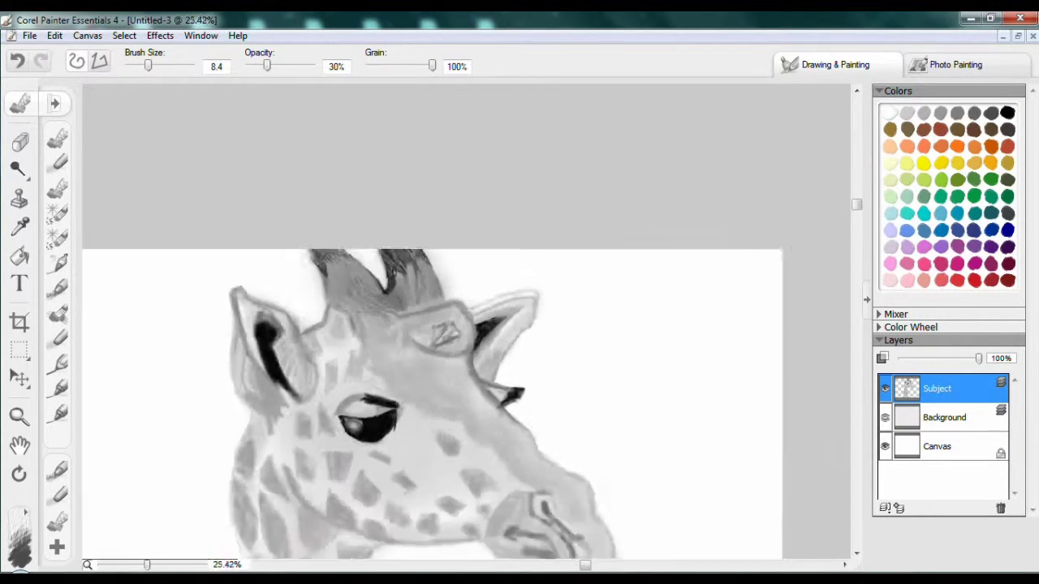
- Touch up the blended horns with dark charcoal strokes at size 4.5 and 34% opacity
{"action": "left_click", "coordinate": [57, 162]}
{"action": "key", "text": "ctrl+plus"}
{"action": "key", "text": "ctrl+plus"}
{"action": "mouse_move", "coordinate": [352, 379]}
{"action": "left_mouse_down"}
{"action": "mouse_move", "coordinate": [356, 349]}
{"action": "mouse_move", "coordinate": [397, 377]}
{"action": "mouse_move", "coordinate": [375, 373]}
{"action": "mouse_move", "coordinate": [368, 389]}
{"action": "mouse_move", "coordinate": [409, 361]}
{"action": "left_mouse_up"}
{"action": "key", "text": "ctrl+minus"}
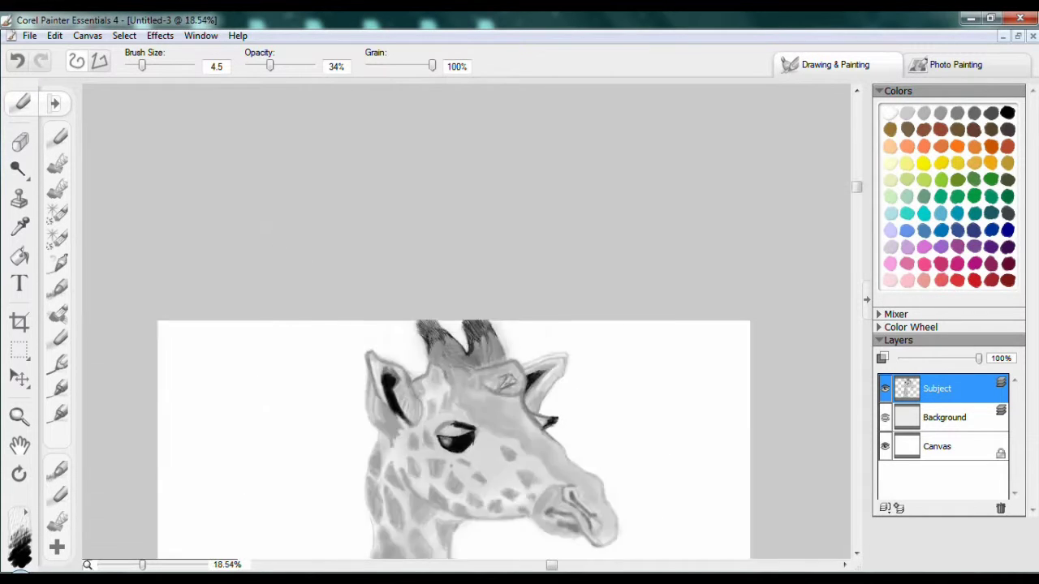
- Trace the nostril slit, the fold beside it and the mouth line in black charcoal at size 4.5
{"action": "key", "text": "ctrl+minus"}
{"action": "key", "text": "ctrl+plus"}
{"action": "scroll", "coordinate": [520, 280], "scroll_direction": "up", "scroll_amount": 5}
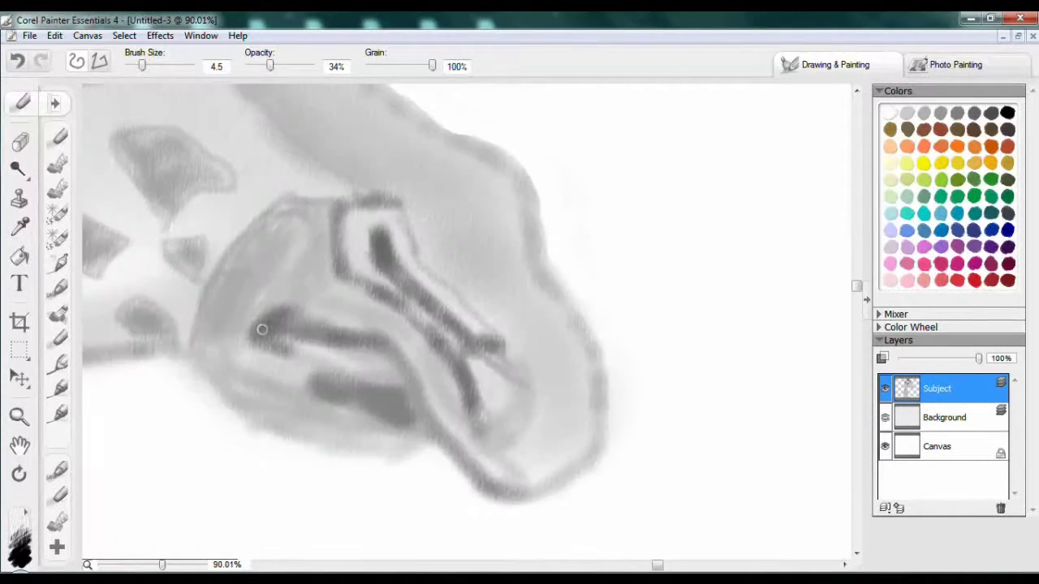
{"action": "mouse_move", "coordinate": [382, 236]}
{"action": "left_mouse_down"}
{"action": "mouse_move", "coordinate": [390, 272]}
{"action": "mouse_move", "coordinate": [487, 341]}
{"action": "mouse_move", "coordinate": [469, 371]}
{"action": "mouse_move", "coordinate": [382, 240]}
{"action": "mouse_move", "coordinate": [481, 345]}
{"action": "mouse_move", "coordinate": [446, 324]}
{"action": "mouse_move", "coordinate": [475, 370]}
{"action": "left_mouse_up"}
{"action": "mouse_move", "coordinate": [337, 237]}
{"action": "left_mouse_down"}
{"action": "mouse_move", "coordinate": [345, 264]}
{"action": "mouse_move", "coordinate": [410, 308]}
{"action": "mouse_move", "coordinate": [471, 388]}
{"action": "mouse_move", "coordinate": [481, 430]}
{"action": "left_mouse_up"}
{"action": "left_click_drag", "start_coordinate": [477, 382], "coordinate": [488, 442]}
{"action": "mouse_move", "coordinate": [289, 329]}
{"action": "left_mouse_down"}
{"action": "mouse_move", "coordinate": [380, 337]}
{"action": "mouse_move", "coordinate": [446, 451]}
{"action": "mouse_move", "coordinate": [503, 498]}
{"action": "left_mouse_up"}
- Fill the front of the lower lip with dark gray and outline its underside and inner edge
{"action": "mouse_move", "coordinate": [335, 344]}
{"action": "left_mouse_down"}
{"action": "mouse_move", "coordinate": [369, 428]}
{"action": "mouse_move", "coordinate": [399, 460]}
{"action": "mouse_move", "coordinate": [365, 365]}
{"action": "mouse_move", "coordinate": [428, 430]}
{"action": "mouse_move", "coordinate": [375, 425]}
{"action": "mouse_move", "coordinate": [397, 395]}
{"action": "mouse_move", "coordinate": [349, 362]}
{"action": "mouse_move", "coordinate": [380, 372]}
{"action": "mouse_move", "coordinate": [399, 448]}
{"action": "mouse_move", "coordinate": [371, 435]}
{"action": "left_mouse_up"}
{"action": "left_click", "coordinate": [57, 163]}
{"action": "left_click", "coordinate": [57, 138]}
{"action": "mouse_move", "coordinate": [212, 373]}
{"action": "left_mouse_down"}
{"action": "mouse_move", "coordinate": [357, 450]}
{"action": "mouse_move", "coordinate": [292, 445]}
{"action": "mouse_move", "coordinate": [357, 456]}
{"action": "left_mouse_up"}
{"action": "left_click_drag", "start_coordinate": [293, 445], "coordinate": [212, 375]}
{"action": "mouse_move", "coordinate": [167, 351]}
{"action": "left_mouse_down"}
{"action": "mouse_move", "coordinate": [328, 414]}
{"action": "mouse_move", "coordinate": [361, 451]}
{"action": "left_mouse_up"}
{"action": "left_click_drag", "start_coordinate": [306, 402], "coordinate": [259, 383]}
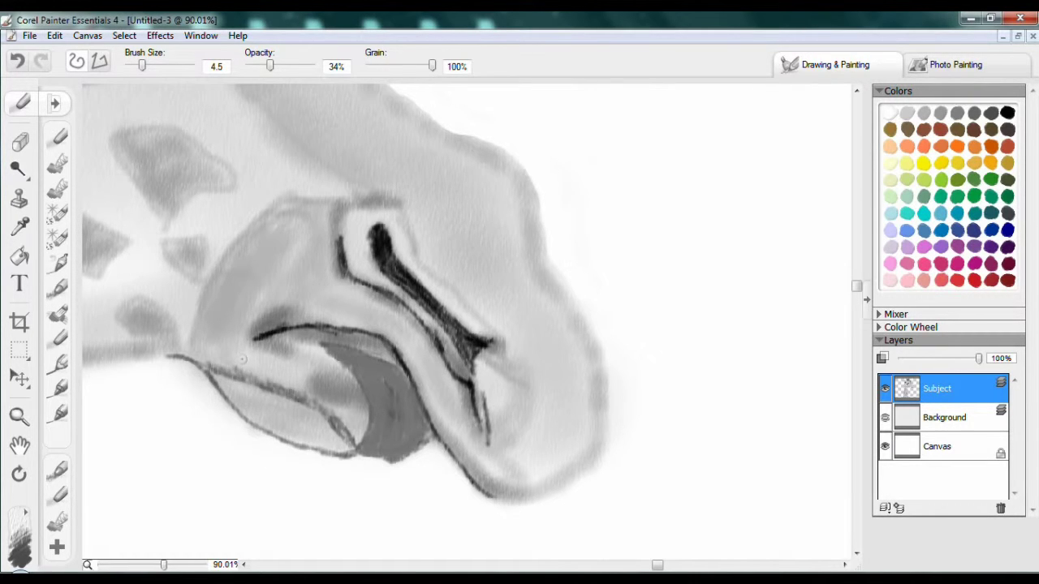
{"action": "left_click_drag", "start_coordinate": [301, 401], "coordinate": [342, 445]}
- Deepen the dark gray below the mouth line and sketch short whisker strokes under the chin
{"action": "mouse_move", "coordinate": [333, 345]}
{"action": "left_mouse_down"}
{"action": "mouse_move", "coordinate": [382, 366]}
{"action": "mouse_move", "coordinate": [410, 396]}
{"action": "left_mouse_up"}
{"action": "mouse_move", "coordinate": [357, 454]}
{"action": "left_mouse_down"}
{"action": "mouse_move", "coordinate": [405, 467]}
{"action": "mouse_move", "coordinate": [373, 493]}
{"action": "left_mouse_up"}
{"action": "mouse_move", "coordinate": [398, 447]}
{"action": "left_mouse_down"}
{"action": "mouse_move", "coordinate": [412, 493]}
{"action": "mouse_move", "coordinate": [398, 503]}
{"action": "mouse_move", "coordinate": [406, 487]}
{"action": "left_mouse_up"}
{"action": "key", "text": "ctrl+z"}
{"action": "key", "text": "ctrl+0"}
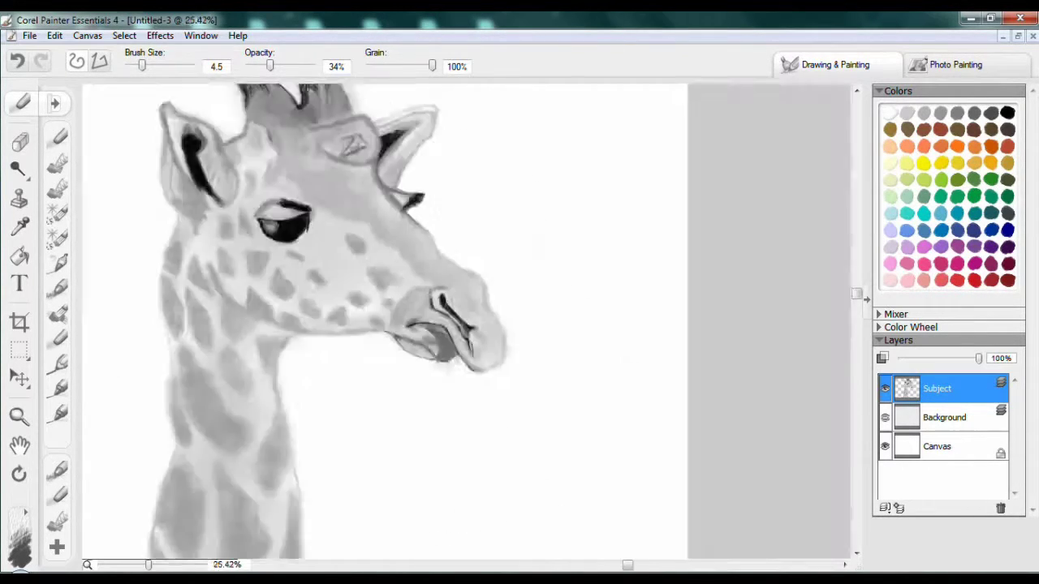
- Draw dark gray contour lines along the top of the muzzle, above the nostril and around the nose front
{"action": "left_click_drag", "start_coordinate": [148, 564], "coordinate": [160, 564]}
{"action": "mouse_move", "coordinate": [484, 178]}
{"action": "left_mouse_down"}
{"action": "mouse_move", "coordinate": [513, 218]}
{"action": "mouse_move", "coordinate": [536, 314]}
{"action": "left_mouse_up"}
{"action": "left_click_drag", "start_coordinate": [422, 249], "coordinate": [458, 292]}
{"action": "left_click_drag", "start_coordinate": [459, 292], "coordinate": [516, 329]}
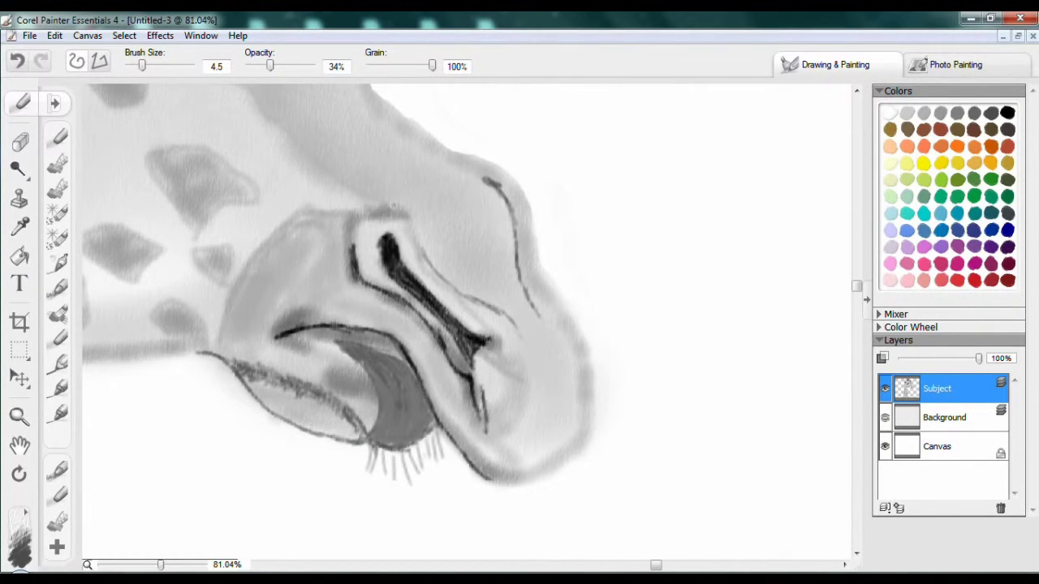
{"action": "mouse_move", "coordinate": [475, 159]}
{"action": "left_mouse_down"}
{"action": "mouse_move", "coordinate": [527, 203]}
{"action": "mouse_move", "coordinate": [559, 300]}
{"action": "mouse_move", "coordinate": [570, 426]}
{"action": "left_mouse_up"}
{"action": "key", "text": "ctrl+0"}
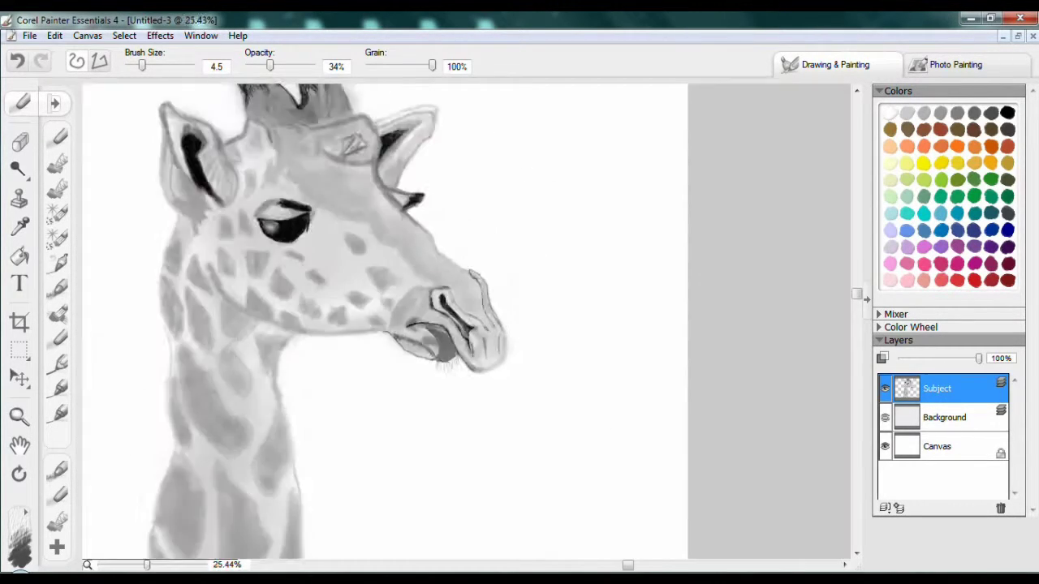
- Redefine the jawline in gray and hatch the throat below it with light charcoal strokes
{"action": "left_click_drag", "start_coordinate": [148, 564], "coordinate": [159, 564]}
{"action": "scroll", "coordinate": [366, 389], "scroll_direction": "down", "scroll_amount": 2}
{"action": "left_click", "coordinate": [958, 114]}
{"action": "mouse_move", "coordinate": [258, 248]}
{"action": "left_mouse_down"}
{"action": "mouse_move", "coordinate": [302, 315]}
{"action": "mouse_move", "coordinate": [401, 375]}
{"action": "left_mouse_up"}
{"action": "key", "text": "ctrl+0"}
{"action": "left_click_drag", "start_coordinate": [148, 564], "coordinate": [156, 564]}
{"action": "left_click_drag", "start_coordinate": [370, 243], "coordinate": [423, 329]}
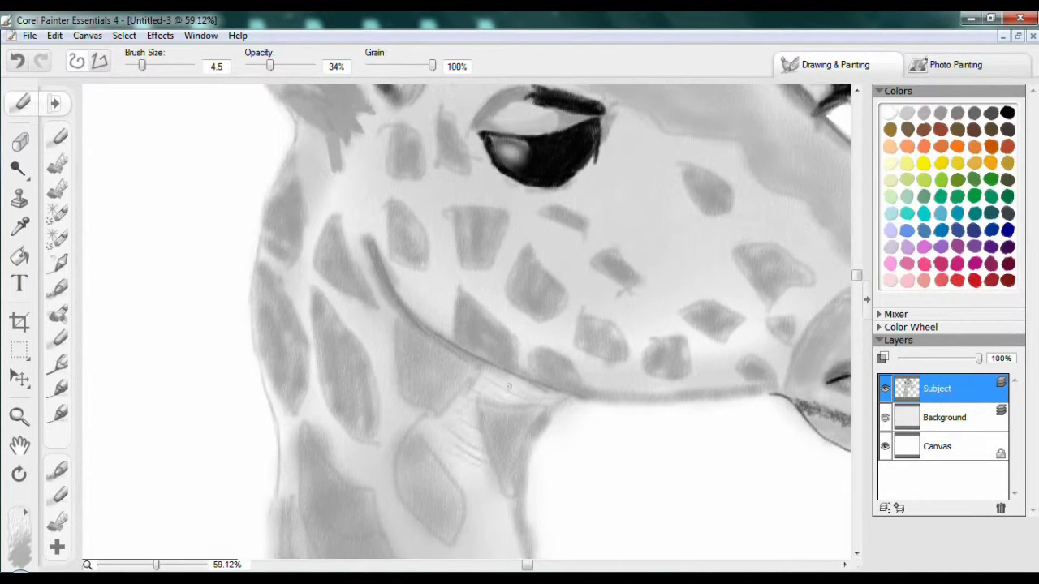
- Blend the spots on the cheek with the blending brush at size 20.0 and 38% opacity
{"action": "left_click", "coordinate": [57, 138]}
{"action": "scroll", "coordinate": [406, 325], "scroll_direction": "up", "scroll_amount": 3}
{"action": "left_click", "coordinate": [54, 103]}
{"action": "left_click", "coordinate": [155, 270]}
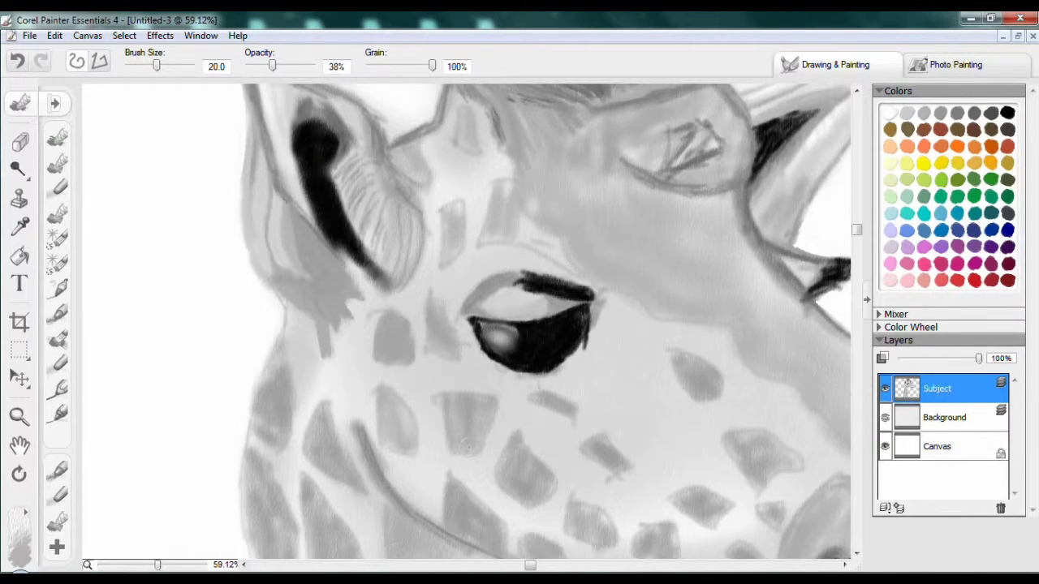
{"action": "scroll", "coordinate": [708, 379], "scroll_direction": "down", "scroll_amount": 2}
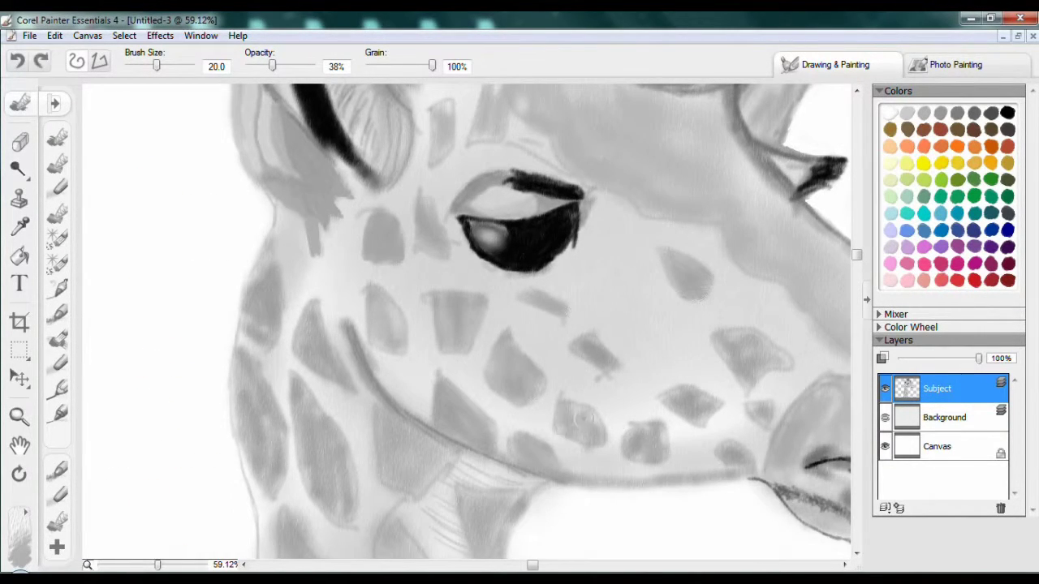
{"action": "left_click_drag", "start_coordinate": [646, 445], "coordinate": [747, 358]}
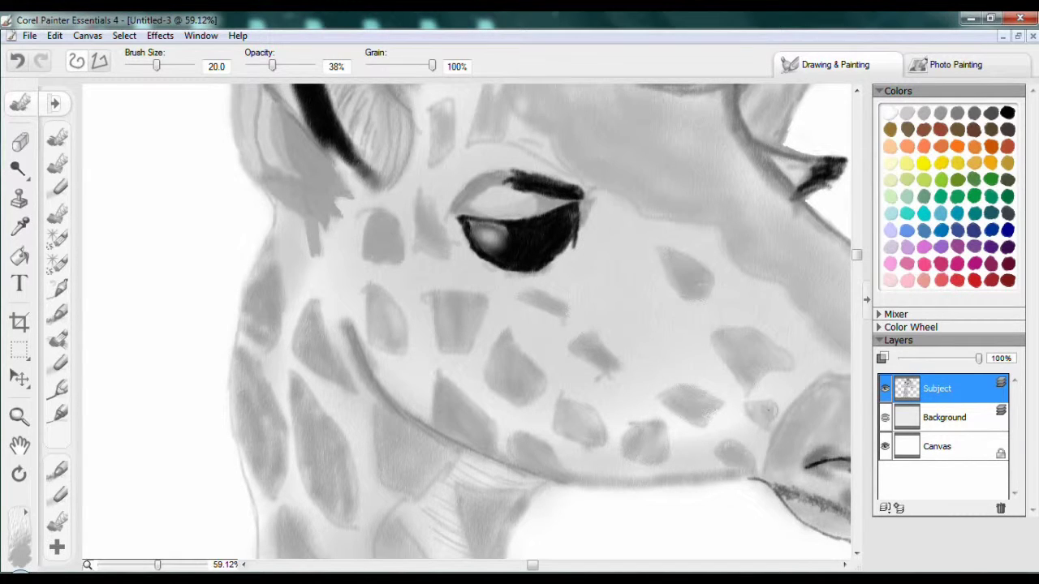
- Smooth the shading on the forehead, the brow, the far ear and the bridge of the nose
{"action": "scroll", "coordinate": [536, 333], "scroll_direction": "up", "scroll_amount": 4}
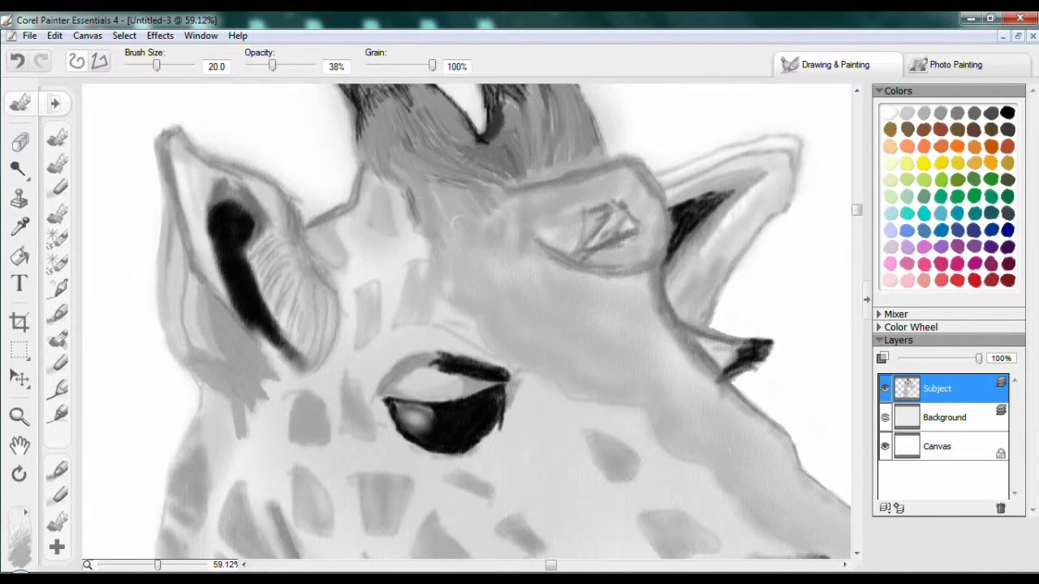
{"action": "mouse_move", "coordinate": [692, 219]}
{"action": "left_mouse_down"}
{"action": "mouse_move", "coordinate": [731, 186]}
{"action": "mouse_move", "coordinate": [683, 252]}
{"action": "left_mouse_up"}
{"action": "mouse_move", "coordinate": [578, 248]}
{"action": "left_mouse_down"}
{"action": "mouse_move", "coordinate": [631, 233]}
{"action": "mouse_move", "coordinate": [586, 213]}
{"action": "left_mouse_up"}
{"action": "mouse_move", "coordinate": [568, 325]}
{"action": "left_mouse_down"}
{"action": "mouse_move", "coordinate": [365, 235]}
{"action": "mouse_move", "coordinate": [211, 130]}
{"action": "left_mouse_up"}
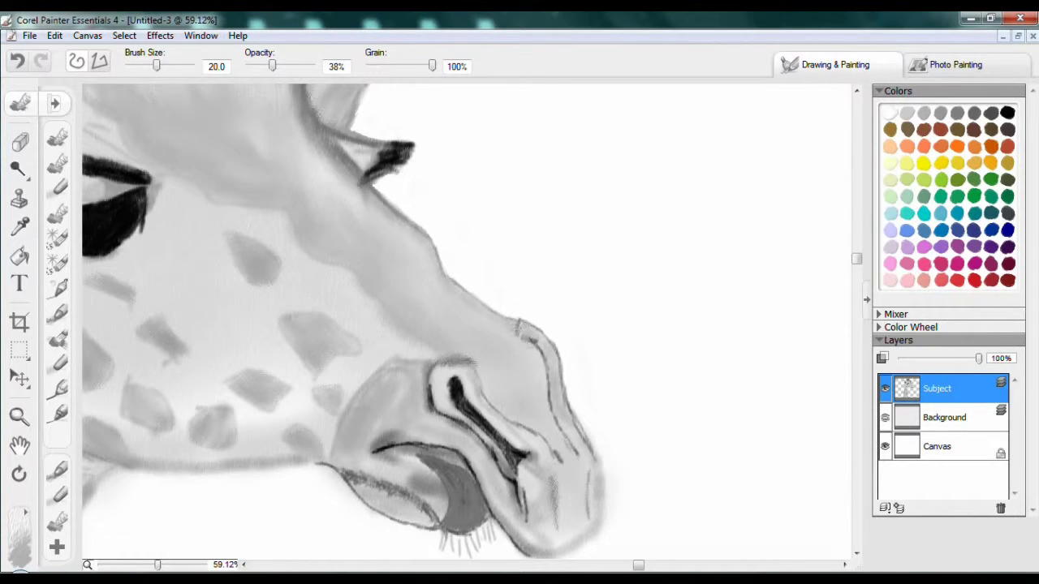
- Shade the nostril and lower lip in gray and blend the tones together
{"action": "left_click", "coordinate": [54, 103]}
{"action": "left_click", "coordinate": [167, 234]}
{"action": "left_click_drag", "start_coordinate": [469, 360], "coordinate": [519, 487]}
{"action": "key", "text": "ctrl+b"}
{"action": "left_click_drag", "start_coordinate": [452, 475], "coordinate": [471, 537]}
{"action": "mouse_move", "coordinate": [430, 452]}
{"action": "left_mouse_down"}
{"action": "mouse_move", "coordinate": [462, 538]}
{"action": "mouse_move", "coordinate": [430, 463]}
{"action": "mouse_move", "coordinate": [393, 451]}
{"action": "mouse_move", "coordinate": [442, 507]}
{"action": "left_mouse_up"}
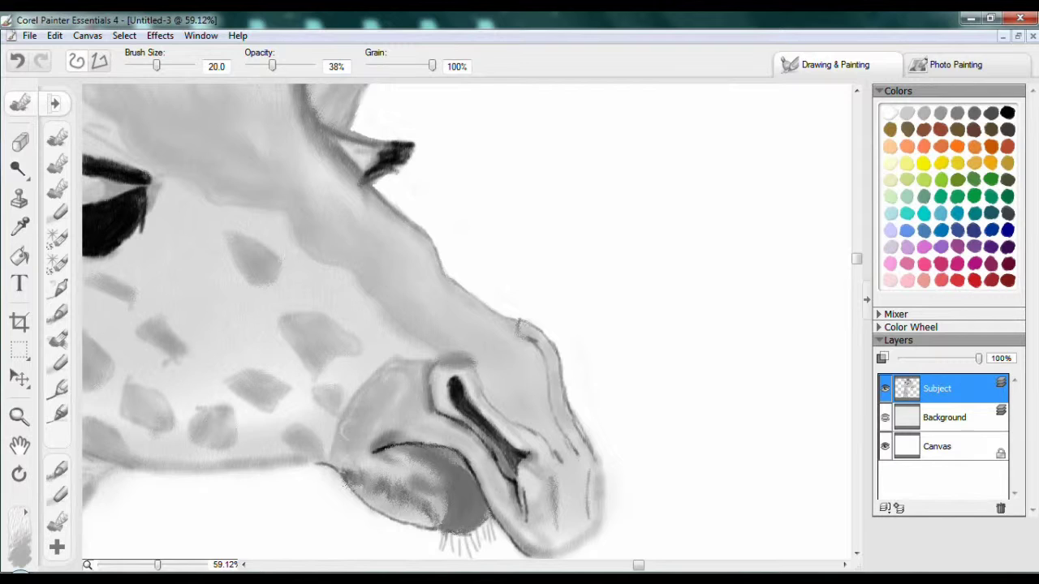
{"action": "mouse_move", "coordinate": [349, 430]}
{"action": "left_mouse_down"}
{"action": "mouse_move", "coordinate": [405, 438]}
{"action": "mouse_move", "coordinate": [410, 487]}
{"action": "mouse_move", "coordinate": [463, 503]}
{"action": "left_mouse_up"}
- Outline the lower edge of the muzzle in dark gray with the charcoal brush at size 4.5
{"action": "key", "text": "ctrl+1"}
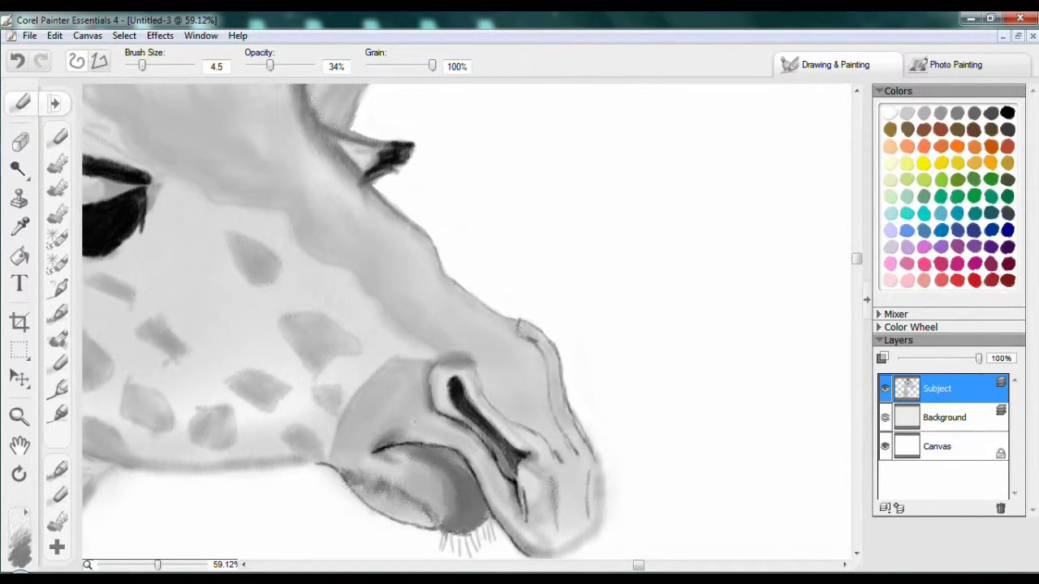
{"action": "scroll", "coordinate": [447, 494], "scroll_direction": "up", "scroll_amount": 2}
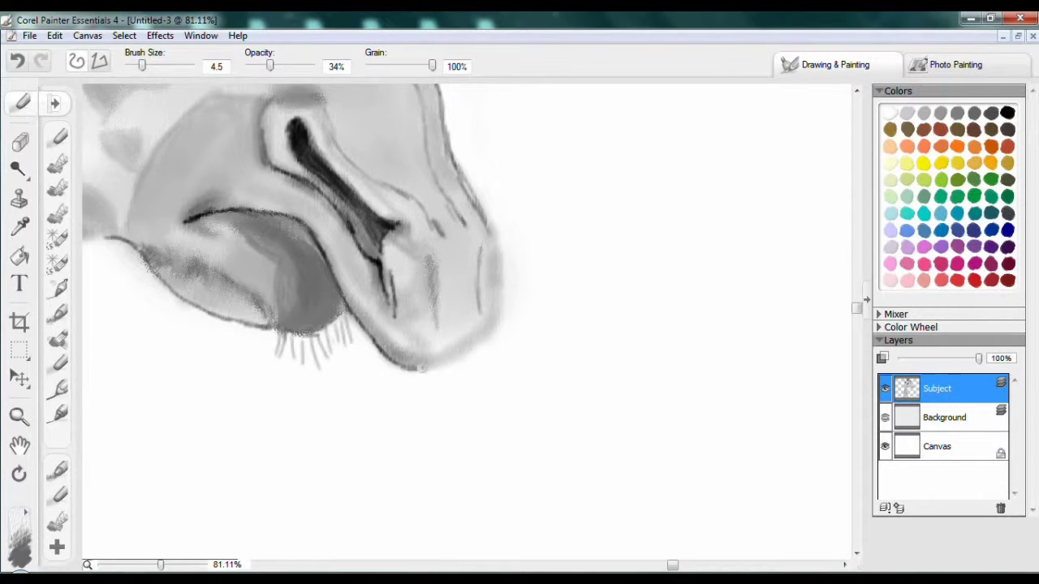
{"action": "key", "text": "ctrl+0"}
- Blend the spots on the upper neck with the blending brush at size 23.6 and 13% opacity
{"action": "key", "text": "ctrl+2"}
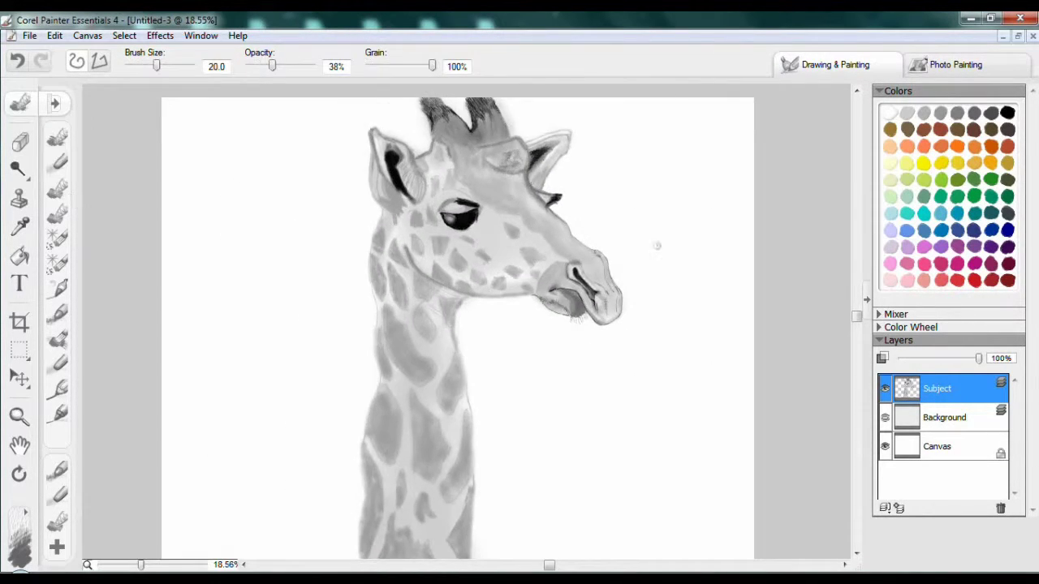
{"action": "scroll", "coordinate": [471, 324], "scroll_direction": "up", "scroll_amount": 2}
{"action": "left_click", "coordinate": [68, 132]}
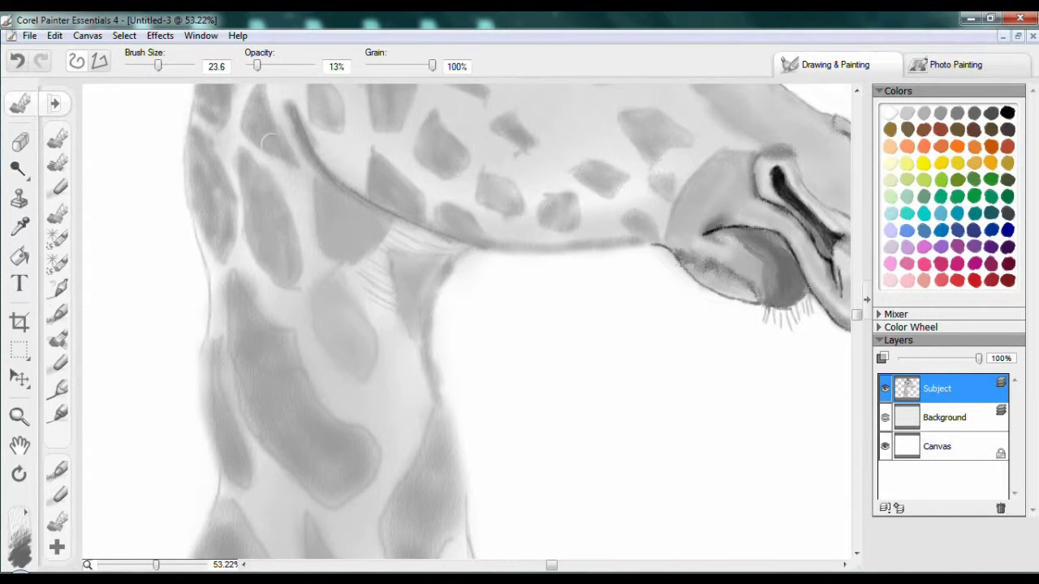
{"action": "left_click_drag", "start_coordinate": [324, 217], "coordinate": [349, 289]}
{"action": "key", "text": "ctrl+z"}
{"action": "mouse_move", "coordinate": [236, 106]}
{"action": "left_mouse_down"}
{"action": "mouse_move", "coordinate": [235, 190]}
{"action": "mouse_move", "coordinate": [212, 276]}
{"action": "mouse_move", "coordinate": [223, 316]}
{"action": "left_mouse_up"}
{"action": "left_click_drag", "start_coordinate": [487, 325], "coordinate": [455, 276], "text": "space"}
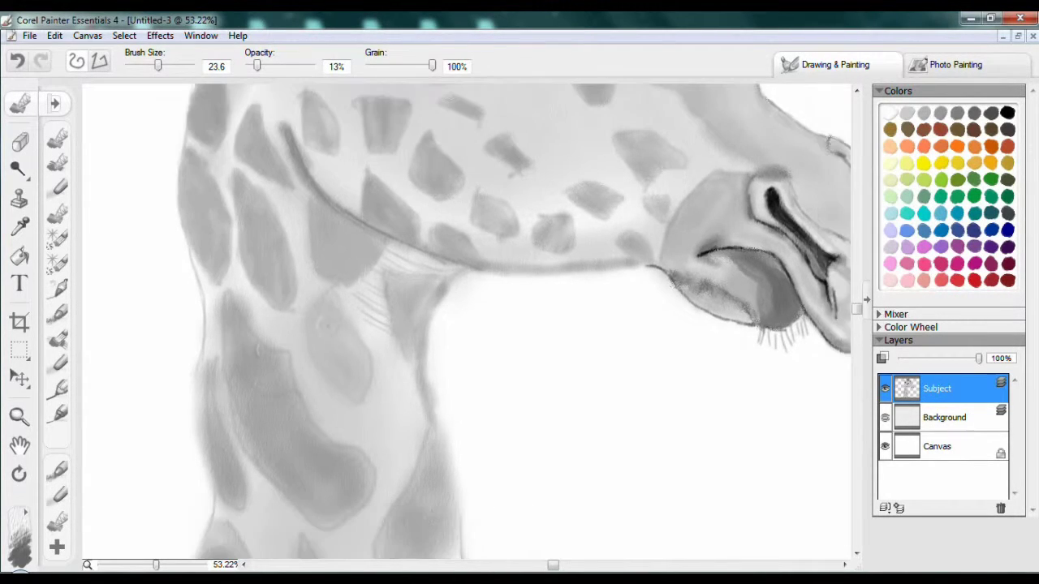
- Smooth the large central neck spot and the neighboring spots along both edges of the neck
{"action": "left_click_drag", "start_coordinate": [243, 309], "coordinate": [288, 374]}
{"action": "mouse_move", "coordinate": [231, 337]}
{"action": "left_mouse_down"}
{"action": "mouse_move", "coordinate": [267, 371]}
{"action": "mouse_move", "coordinate": [247, 274]}
{"action": "left_mouse_up"}
{"action": "left_click_drag", "start_coordinate": [180, 272], "coordinate": [190, 343]}
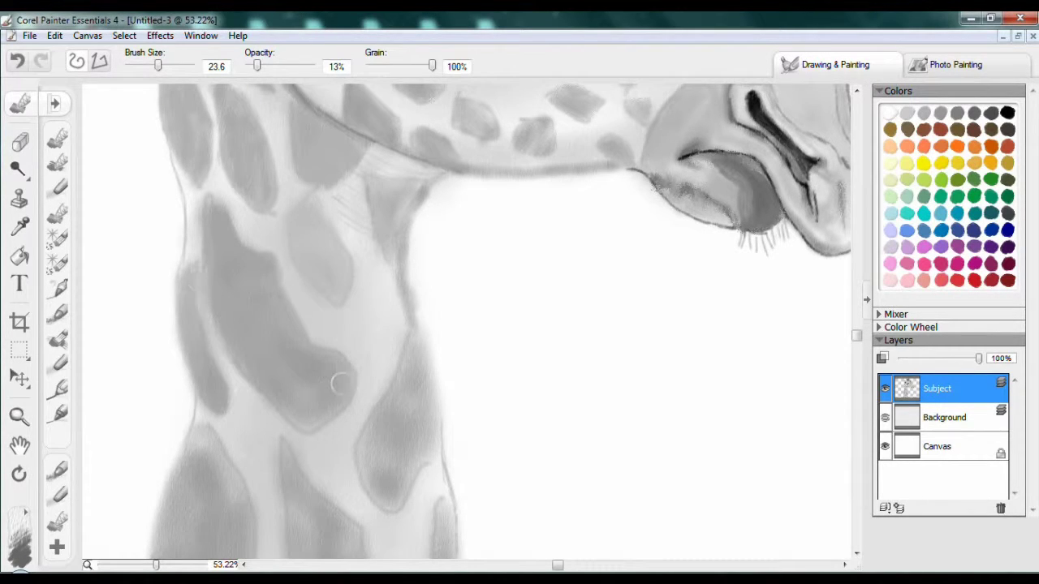
{"action": "left_click_drag", "start_coordinate": [410, 491], "coordinate": [434, 328]}
{"action": "left_click_drag", "start_coordinate": [445, 505], "coordinate": [438, 444]}
{"action": "left_click_drag", "start_coordinate": [405, 406], "coordinate": [479, 203], "text": "space"}
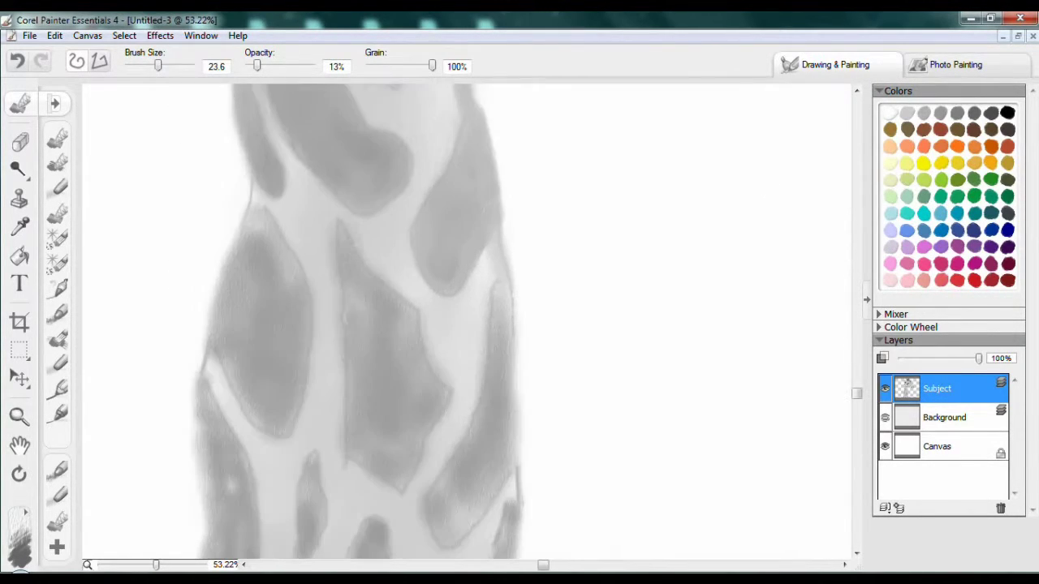
- Blend the remaining spots from the middle of the neck down to its base
{"action": "left_click_drag", "start_coordinate": [397, 314], "coordinate": [348, 414]}
{"action": "left_click_drag", "start_coordinate": [497, 414], "coordinate": [503, 288]}
{"action": "mouse_move", "coordinate": [479, 551]}
{"action": "left_mouse_down"}
{"action": "mouse_move", "coordinate": [438, 483]}
{"action": "mouse_move", "coordinate": [515, 361]}
{"action": "left_mouse_up"}
{"action": "mouse_move", "coordinate": [276, 329]}
{"action": "left_mouse_down"}
{"action": "mouse_move", "coordinate": [365, 232]}
{"action": "mouse_move", "coordinate": [355, 276]}
{"action": "left_mouse_up"}
{"action": "left_click_drag", "start_coordinate": [316, 146], "coordinate": [299, 301]}
{"action": "scroll", "coordinate": [298, 300], "scroll_direction": "down", "scroll_amount": 3}
{"action": "mouse_move", "coordinate": [276, 406]}
{"action": "left_mouse_down"}
{"action": "mouse_move", "coordinate": [285, 485]}
{"action": "mouse_move", "coordinate": [394, 319]}
{"action": "mouse_move", "coordinate": [466, 327]}
{"action": "left_mouse_up"}
{"action": "left_click_drag", "start_coordinate": [597, 317], "coordinate": [601, 389]}
{"action": "mouse_move", "coordinate": [446, 495]}
{"action": "left_mouse_down"}
{"action": "mouse_move", "coordinate": [463, 454]}
{"action": "mouse_move", "coordinate": [422, 410]}
{"action": "left_mouse_up"}
{"action": "key", "text": "ctrl+0"}
{"action": "scroll", "coordinate": [528, 297], "scroll_direction": "up", "scroll_amount": 6}
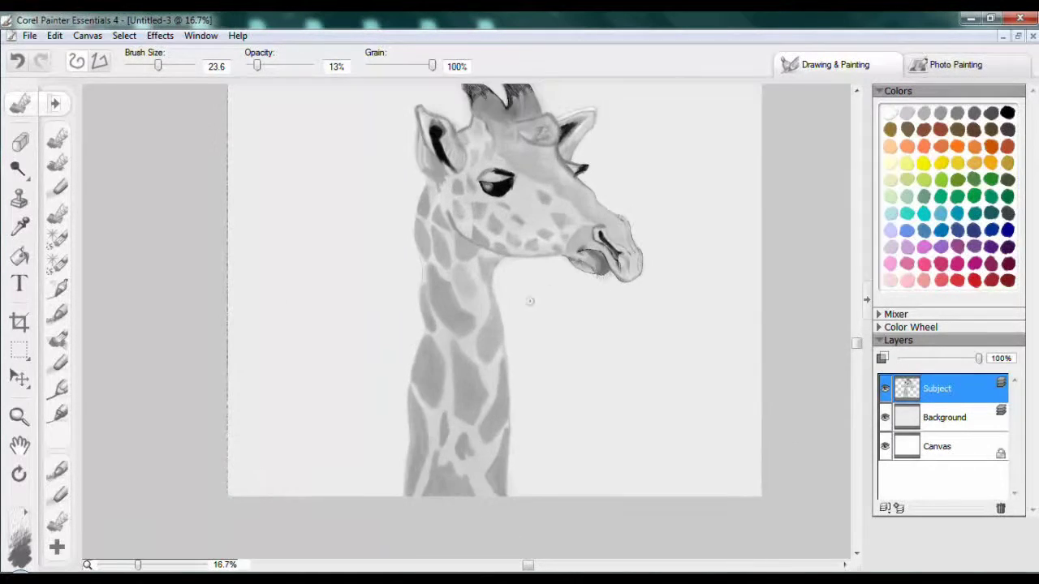
- Undo the last blending strokes on the back edge of the upper neck
{"action": "key", "text": "ctrl+z"}
{"action": "key", "text": "ctrl+y"}
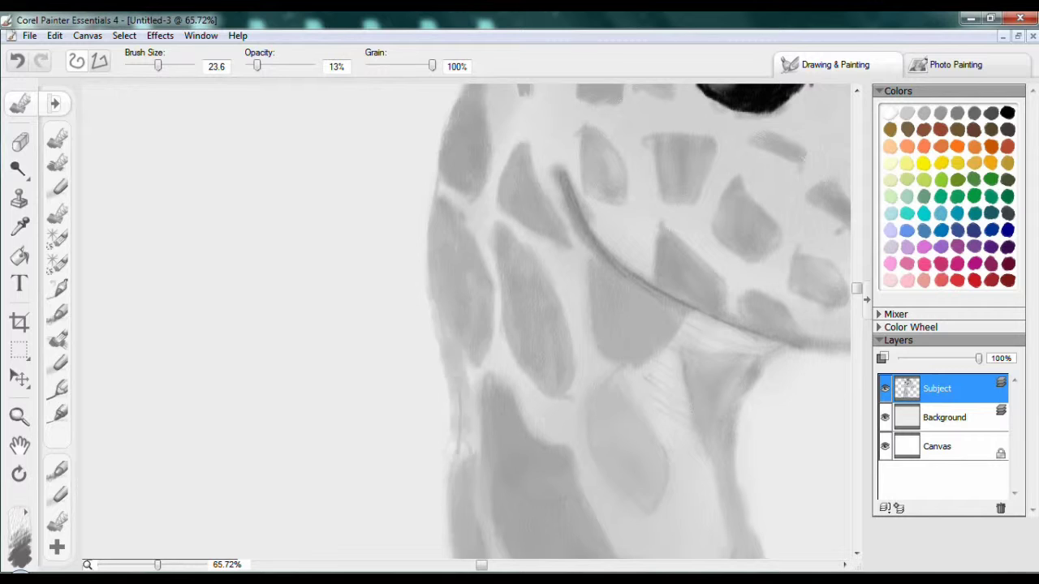
{"action": "key", "text": "ctrl+z"}
{"action": "key", "text": "ctrl+y"}
{"action": "key", "text": "ctrl+z"}
{"action": "key", "text": "ctrl+z"}
- Widen the upper neck's back edge with light gray charcoal at size 9.1 and blend it in
{"action": "left_click_drag", "start_coordinate": [460, 457], "coordinate": [450, 345]}
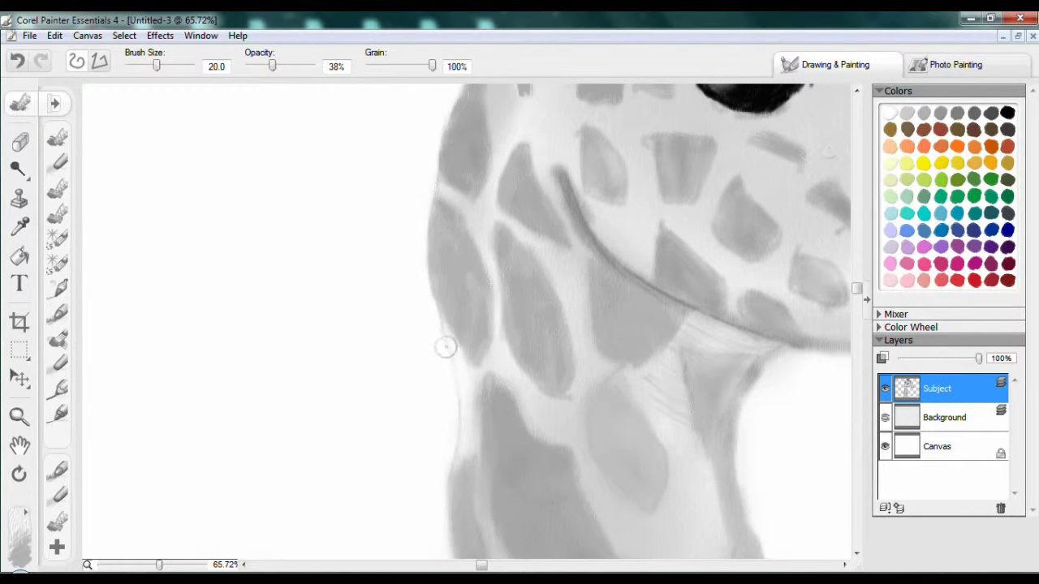
{"action": "left_click", "coordinate": [58, 163]}
{"action": "left_click_drag", "start_coordinate": [460, 438], "coordinate": [446, 332]}
{"action": "key", "text": "]"}
{"action": "key", "text": "]"}
{"action": "left_click_drag", "start_coordinate": [454, 459], "coordinate": [467, 394]}
{"action": "left_click_drag", "start_coordinate": [471, 414], "coordinate": [458, 349]}
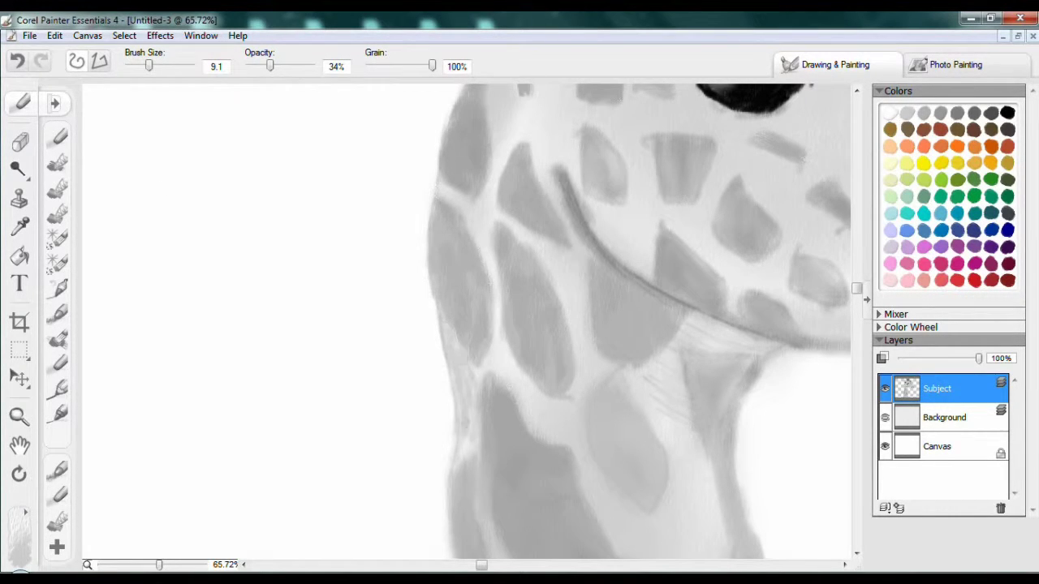
{"action": "left_click", "coordinate": [58, 189]}
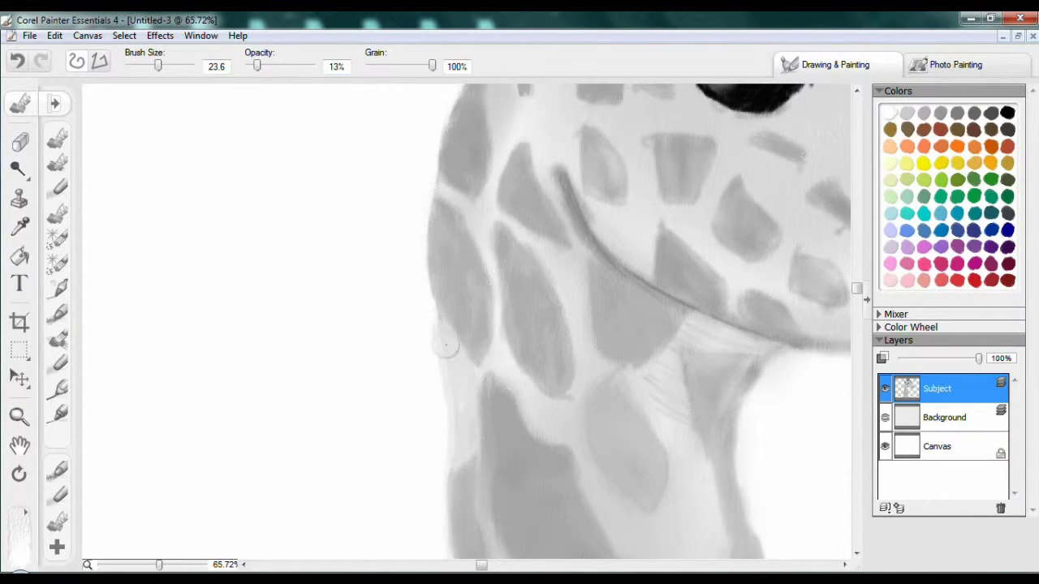
- Smooth the underside of the jaw from the throat toward the chin
{"action": "scroll", "coordinate": [467, 321], "scroll_direction": "down", "scroll_amount": 3}
{"action": "scroll", "coordinate": [731, 341], "scroll_direction": "up", "scroll_amount": 3}
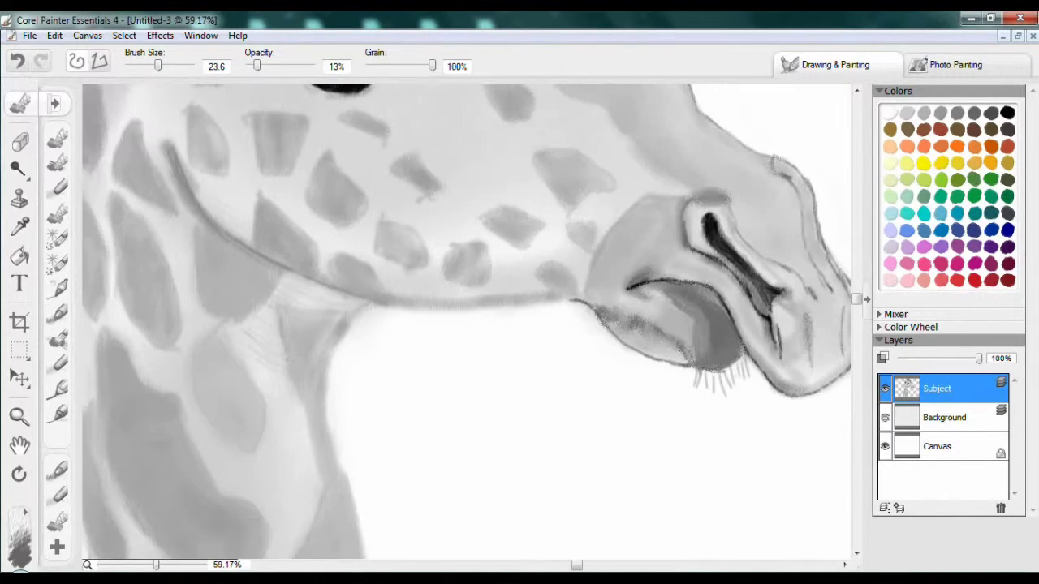
{"action": "left_click", "coordinate": [58, 188]}
{"action": "left_click_drag", "start_coordinate": [366, 311], "coordinate": [585, 297]}
- Refine the edges of the mid-neck spots with the blender at size 3.3 and 13% opacity
{"action": "scroll", "coordinate": [466, 320], "scroll_direction": "down", "scroll_amount": 3}
{"action": "scroll", "coordinate": [226, 308], "scroll_direction": "up", "scroll_amount": 2}
{"action": "scroll", "coordinate": [227, 307], "scroll_direction": "up", "scroll_amount": 2}
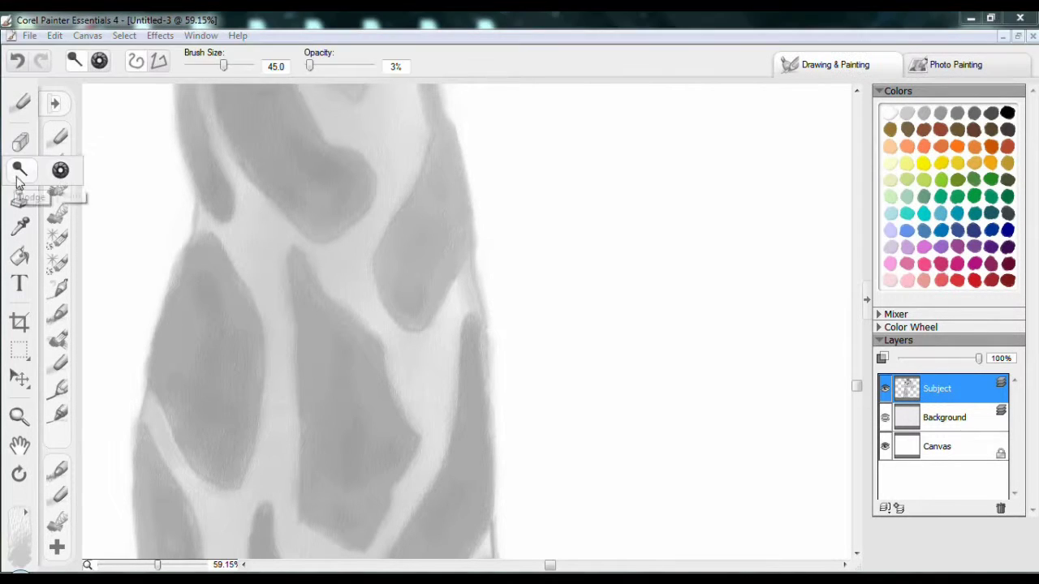
{"action": "scroll", "coordinate": [738, 134], "scroll_direction": "down", "scroll_amount": 3}
{"action": "scroll", "coordinate": [738, 134], "scroll_direction": "up", "scroll_amount": 3}
{"action": "left_click", "coordinate": [58, 162]}
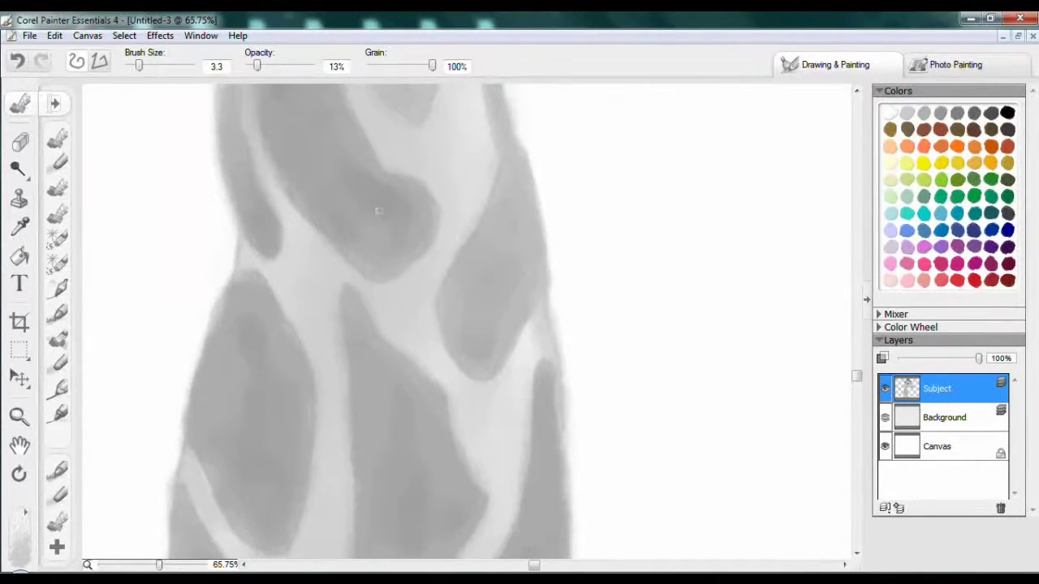
- Paint a soft white charcoal highlight down the middle of the neck at size 37.5 and 16% opacity
{"action": "left_click", "coordinate": [889, 115]}
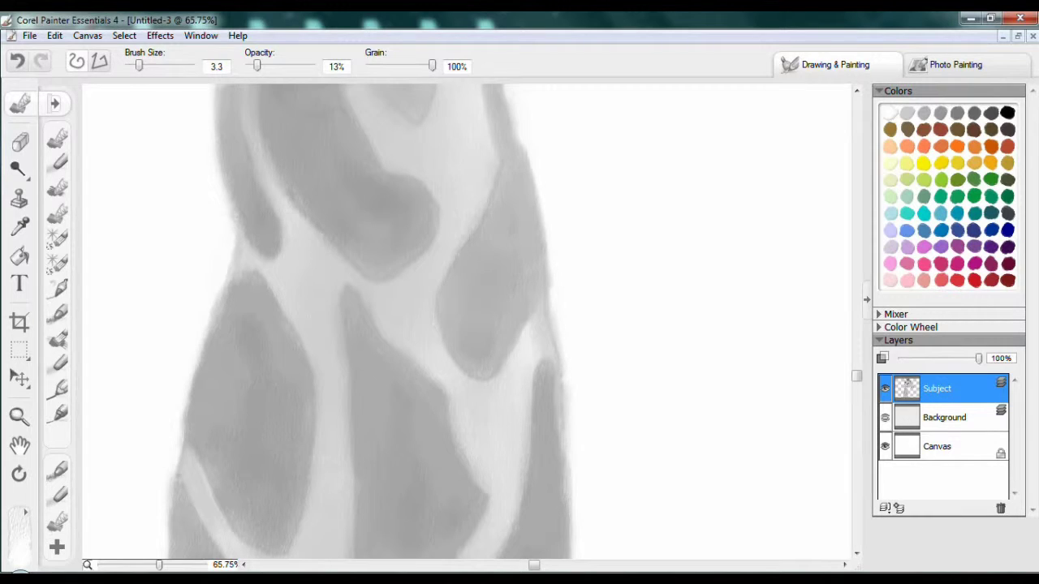
{"action": "scroll", "coordinate": [210, 500], "scroll_direction": "down", "scroll_amount": 2}
{"action": "scroll", "coordinate": [455, 292], "scroll_direction": "down", "scroll_amount": 2}
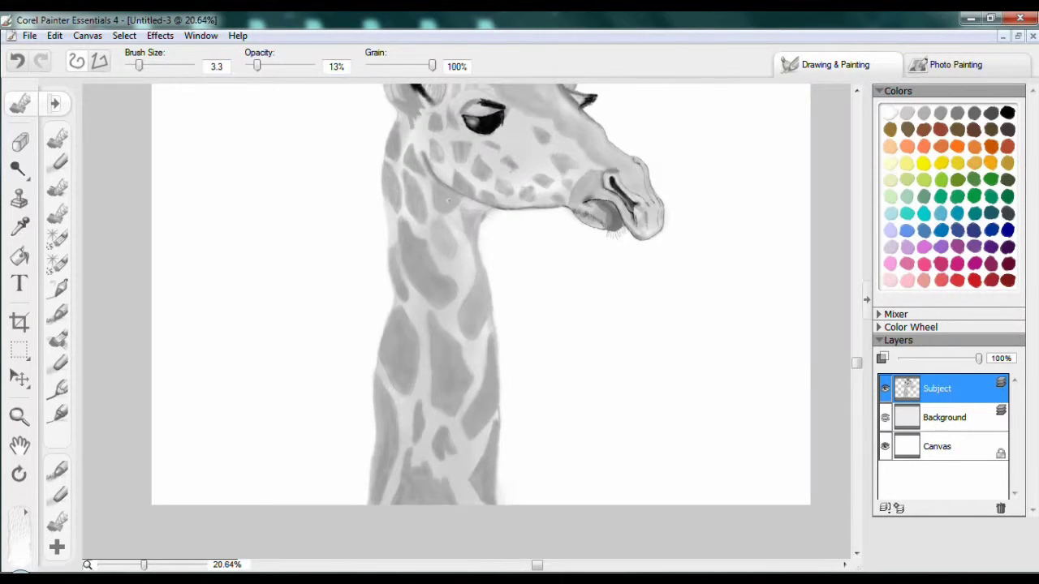
{"action": "left_click", "coordinate": [60, 168]}
{"action": "left_click", "coordinate": [172, 345]}
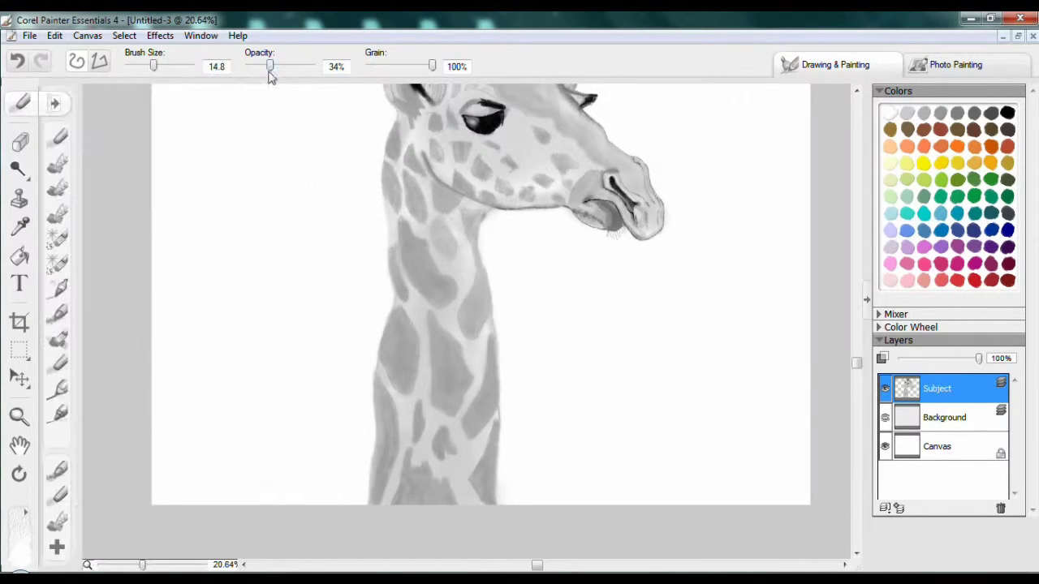
{"action": "mouse_move", "coordinate": [423, 198]}
{"action": "left_mouse_down"}
{"action": "mouse_move", "coordinate": [421, 435]}
{"action": "mouse_move", "coordinate": [434, 498]}
{"action": "left_mouse_up"}
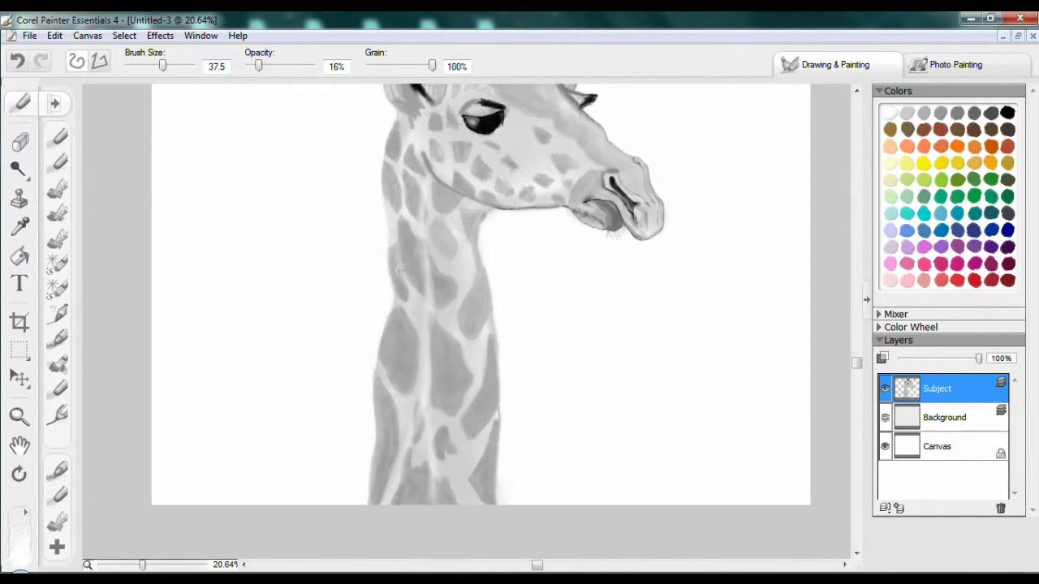
- Shade the neck from behind the jaw down to its base with broad charcoal strokes at size 55.6
{"action": "left_click_drag", "start_coordinate": [163, 66], "coordinate": [152, 66]}
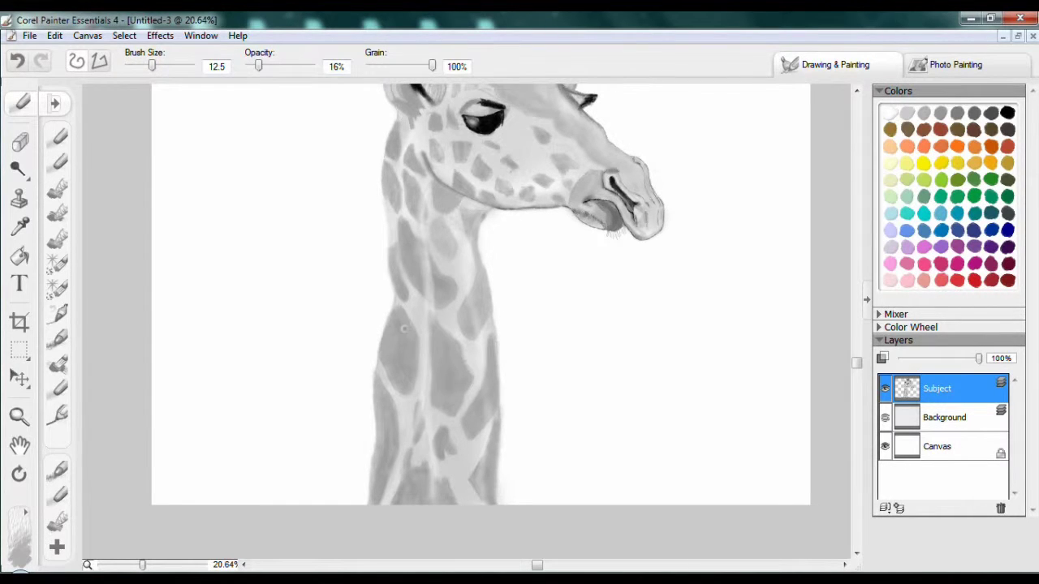
{"action": "key", "text": "bracketright"}
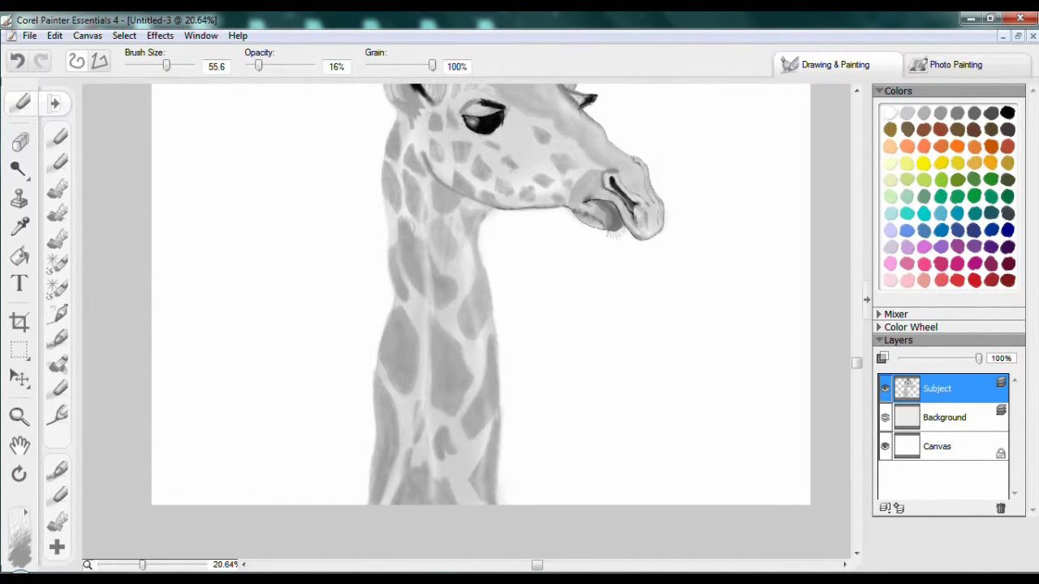
{"action": "mouse_move", "coordinate": [415, 136]}
{"action": "left_mouse_down"}
{"action": "mouse_move", "coordinate": [428, 185]}
{"action": "mouse_move", "coordinate": [438, 497]}
{"action": "left_mouse_up"}
- Brighten the cheek, the bridge of the nose and the far ear with soft white strokes at size 55.6
{"action": "key", "text": "ctrl+plus"}
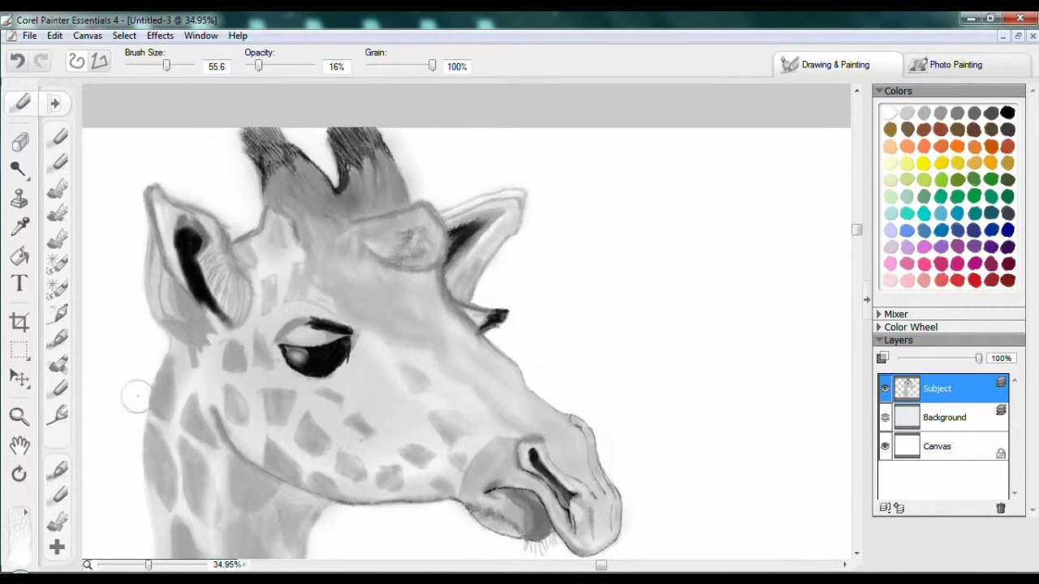
{"action": "left_click_drag", "start_coordinate": [357, 378], "coordinate": [353, 401]}
{"action": "mouse_move", "coordinate": [508, 239]}
{"action": "left_mouse_down"}
{"action": "mouse_move", "coordinate": [454, 204]}
{"action": "mouse_move", "coordinate": [526, 188]}
{"action": "left_mouse_up"}
{"action": "scroll", "coordinate": [439, 338], "scroll_direction": "down", "scroll_amount": 2}
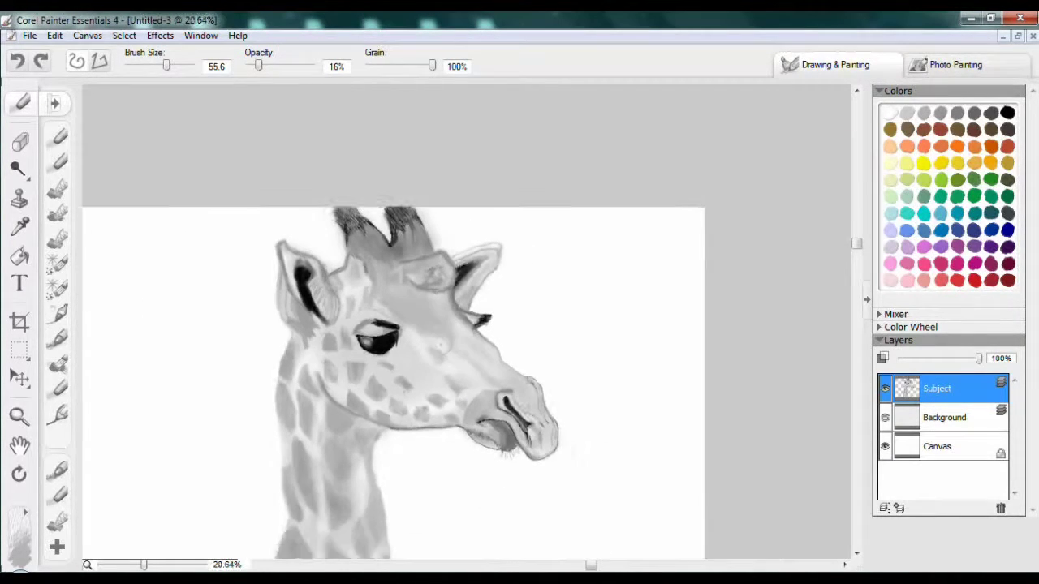
{"action": "scroll", "coordinate": [439, 339], "scroll_direction": "down", "scroll_amount": 2}
{"action": "scroll", "coordinate": [439, 338], "scroll_direction": "up", "scroll_amount": 1}
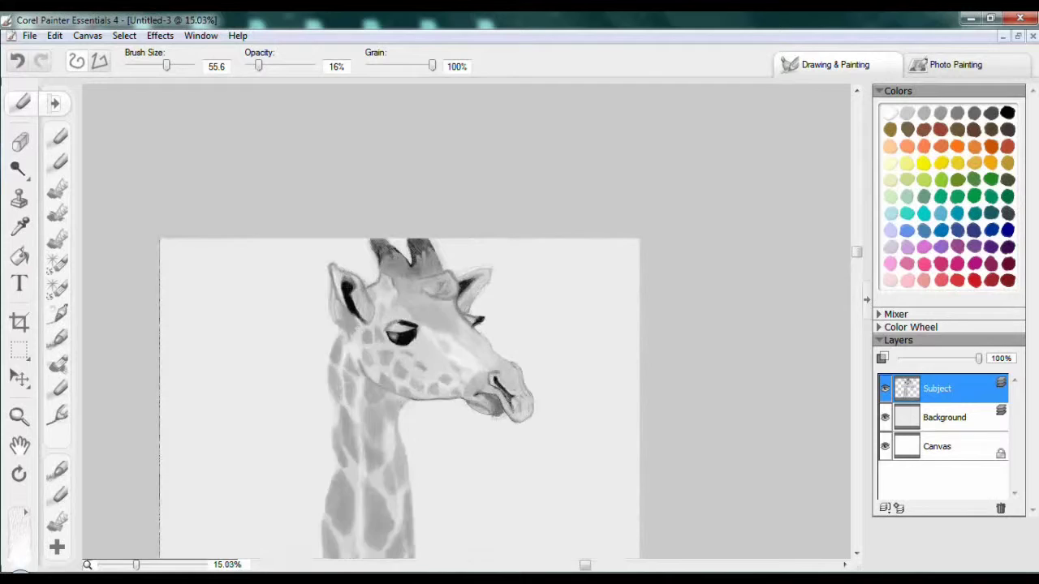
- Switch to the Background layer and enlarge the charcoal brush to size 122.4
{"action": "left_click", "coordinate": [974, 423]}
{"action": "key", "text": "bracketright"}
{"action": "key", "text": "bracketright"}
{"action": "key", "text": "bracketright"}
{"action": "mouse_move", "coordinate": [272, 455]}
{"action": "left_mouse_down"}
{"action": "mouse_move", "coordinate": [255, 122]}
{"action": "mouse_move", "coordinate": [233, 467]}
{"action": "mouse_move", "coordinate": [276, 487]}
{"action": "left_mouse_up"}
{"action": "key", "text": "ctrl+z"}
{"action": "key", "text": "ctrl+z"}
- Paint blurry gray tree trunks along both side edges of the background
{"action": "mouse_move", "coordinate": [267, 422]}
{"action": "left_mouse_down"}
{"action": "mouse_move", "coordinate": [244, 341]}
{"action": "mouse_move", "coordinate": [280, 469]}
{"action": "mouse_move", "coordinate": [264, 134]}
{"action": "left_mouse_up"}
{"action": "left_click_drag", "start_coordinate": [691, 121], "coordinate": [692, 495]}
{"action": "left_click_drag", "start_coordinate": [274, 351], "coordinate": [276, 479]}
{"action": "left_click_drag", "start_coordinate": [319, 301], "coordinate": [692, 252]}
{"action": "key", "text": "ctrl+z"}
{"action": "key", "text": "ctrl+y"}
{"action": "key", "text": "ctrl+z"}
- Paint a pale gray band of vertical strokes across the lower background and deepen both side trunks
{"action": "left_click_drag", "start_coordinate": [291, 423], "coordinate": [686, 388]}
{"action": "mouse_move", "coordinate": [369, 417]}
{"action": "left_mouse_down"}
{"action": "mouse_move", "coordinate": [526, 408]}
{"action": "mouse_move", "coordinate": [541, 422]}
{"action": "mouse_move", "coordinate": [642, 438]}
{"action": "mouse_move", "coordinate": [690, 422]}
{"action": "left_mouse_up"}
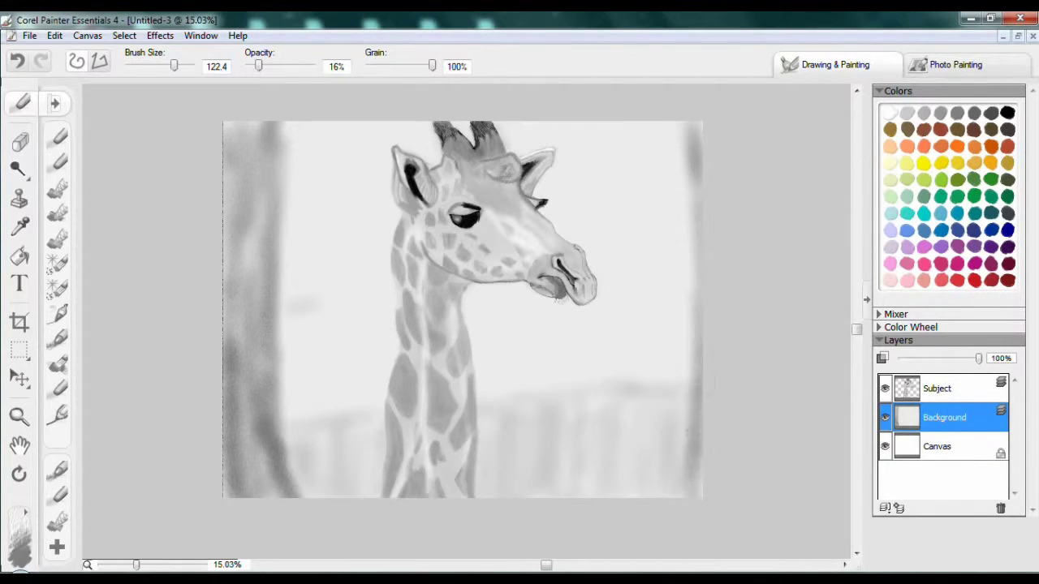
{"action": "left_click_drag", "start_coordinate": [690, 495], "coordinate": [690, 125]}
{"action": "left_click_drag", "start_coordinate": [252, 130], "coordinate": [258, 487]}
- Blend the side trunk at size 143.2 and 38% opacity, and soften the lower background band at size 212.3 and 13% opacity
{"action": "left_click", "coordinate": [57, 189]}
{"action": "left_click_drag", "start_coordinate": [243, 129], "coordinate": [246, 389]}
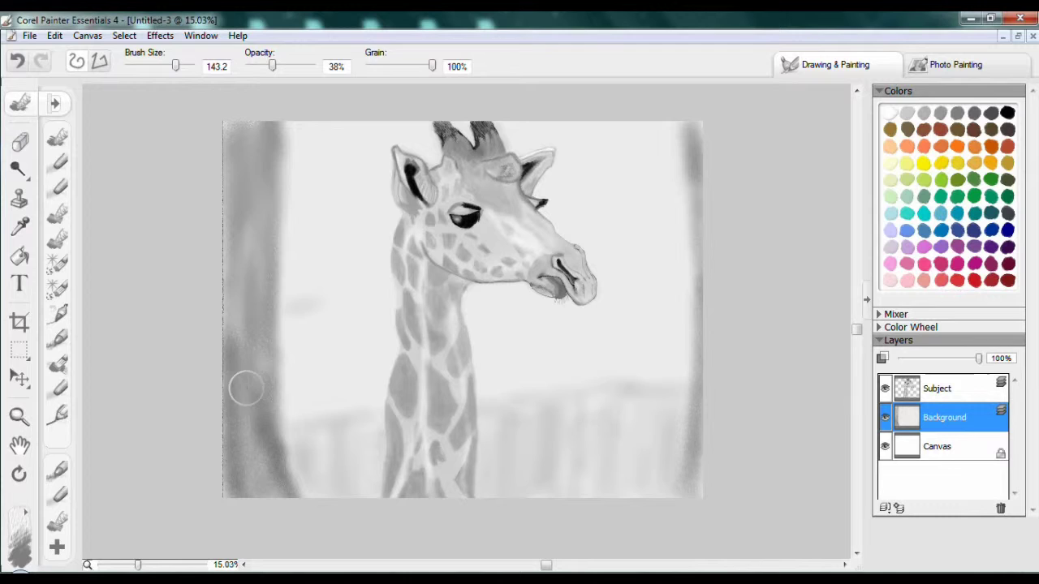
{"action": "left_click", "coordinate": [57, 144]}
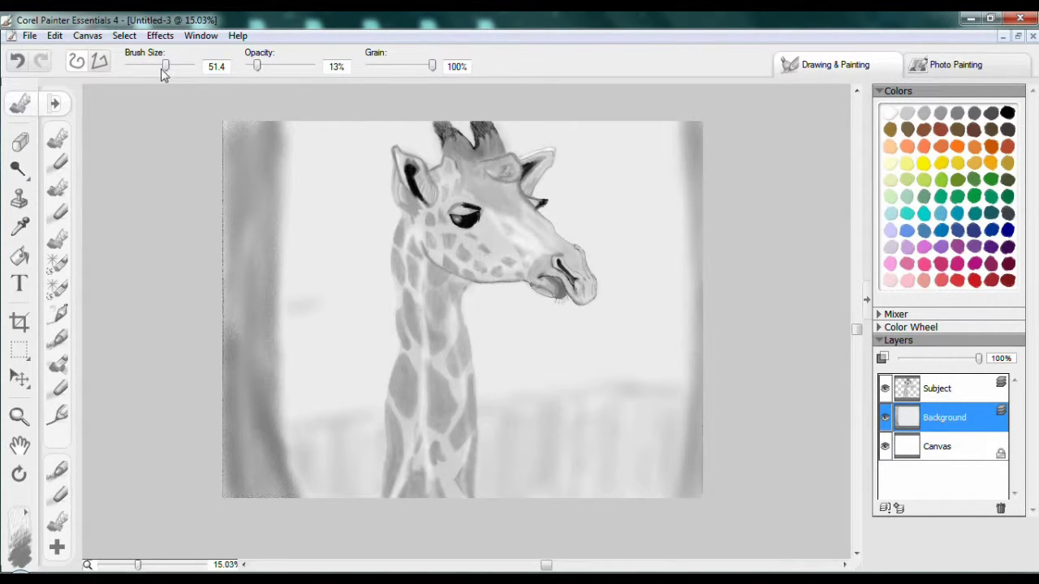
{"action": "left_click_drag", "start_coordinate": [166, 66], "coordinate": [179, 66]}
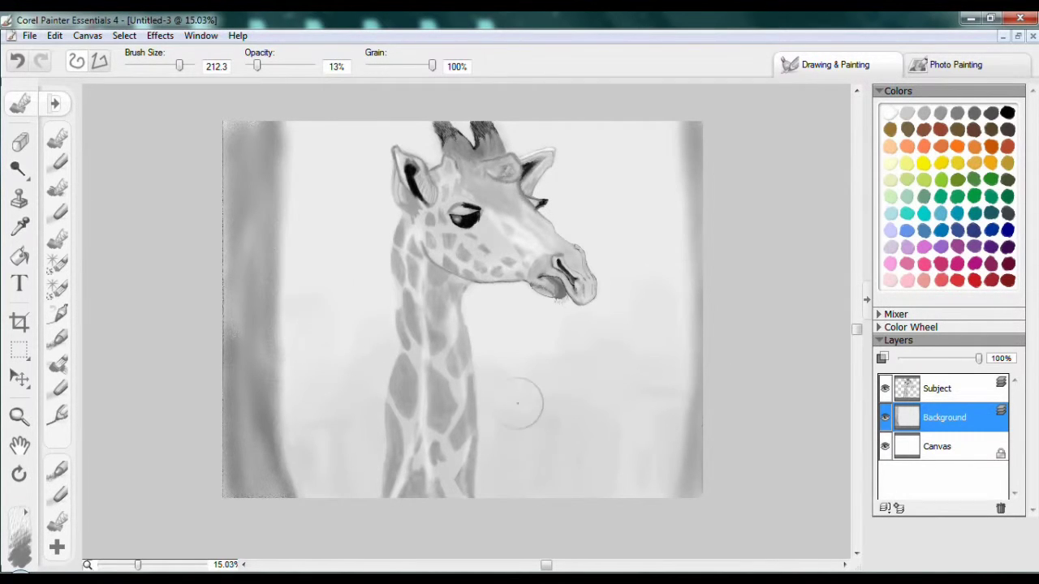
- Draw fine pen strokes on the Background layer with a brush smaller than size 20 at 100% opacity
{"action": "scroll", "coordinate": [463, 309], "scroll_direction": "up", "scroll_amount": 1}
{"action": "left_click", "coordinate": [54, 103]}
{"action": "left_click", "coordinate": [138, 365]}
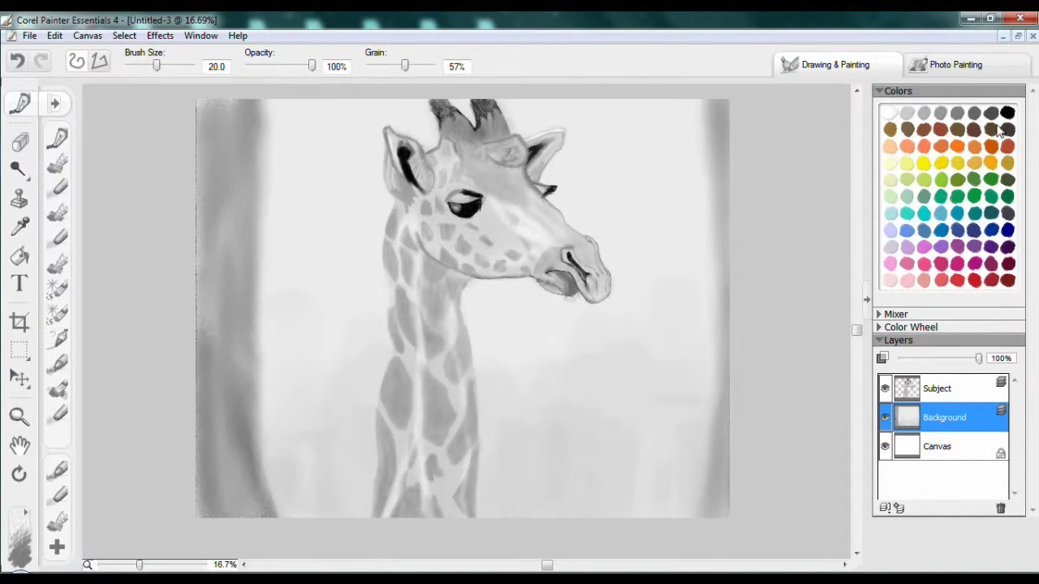
{"action": "scroll", "coordinate": [204, 273], "scroll_direction": "up", "scroll_amount": 5}
{"action": "key", "text": "bracketleft"}
{"action": "key", "text": "bracketleft"}
{"action": "key", "text": "bracketleft"}
{"action": "mouse_move", "coordinate": [180, 280]}
{"action": "left_mouse_down"}
{"action": "mouse_move", "coordinate": [325, 332]}
{"action": "mouse_move", "coordinate": [397, 252]}
{"action": "mouse_move", "coordinate": [552, 280]}
{"action": "mouse_move", "coordinate": [655, 318]}
{"action": "left_mouse_up"}
{"action": "scroll", "coordinate": [657, 317], "scroll_direction": "down", "scroll_amount": 2}
{"action": "mouse_move", "coordinate": [615, 289]}
{"action": "left_mouse_down"}
{"action": "mouse_move", "coordinate": [638, 319]}
{"action": "mouse_move", "coordinate": [664, 256]}
{"action": "left_mouse_up"}
- Draw fine hair strokes inside the near ear on the Subject layer with charcoal at size 4.5 and 34% opacity
{"action": "scroll", "coordinate": [649, 292], "scroll_direction": "down", "scroll_amount": 2}
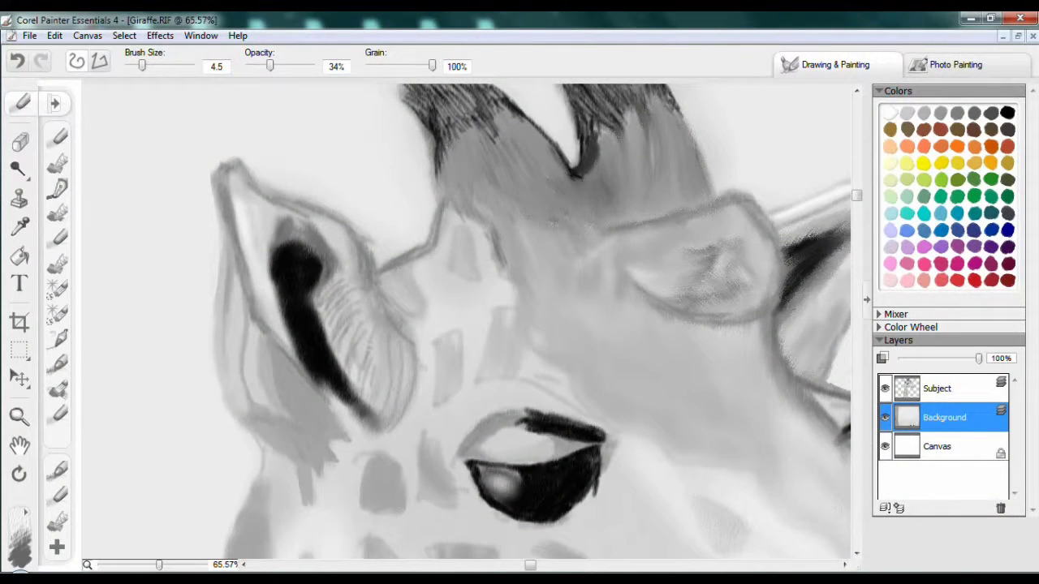
{"action": "key", "text": "alt+]"}
{"action": "left_click_drag", "start_coordinate": [345, 346], "coordinate": [376, 406]}
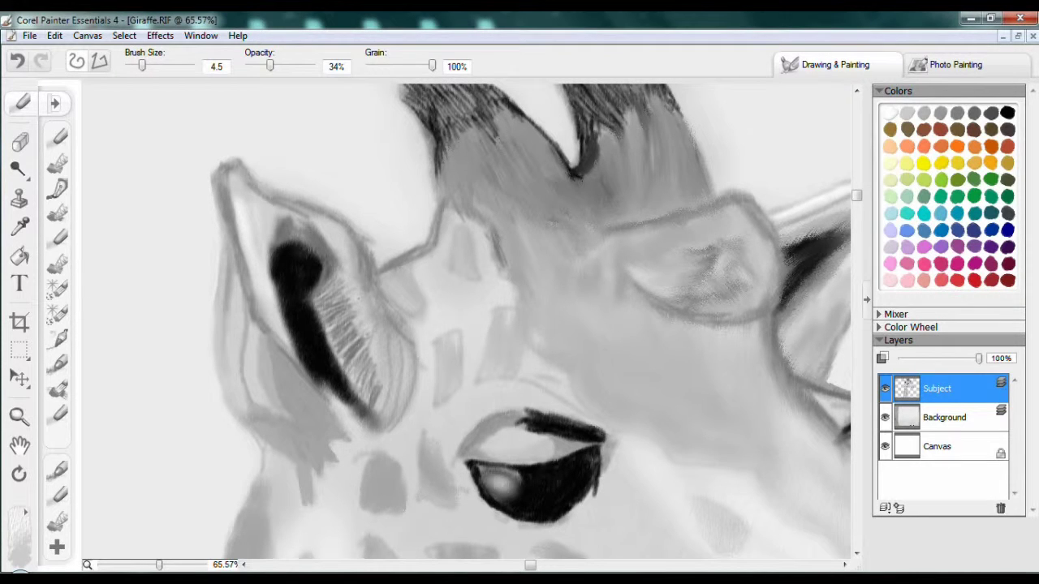
{"action": "left_click_drag", "start_coordinate": [378, 341], "coordinate": [404, 435]}
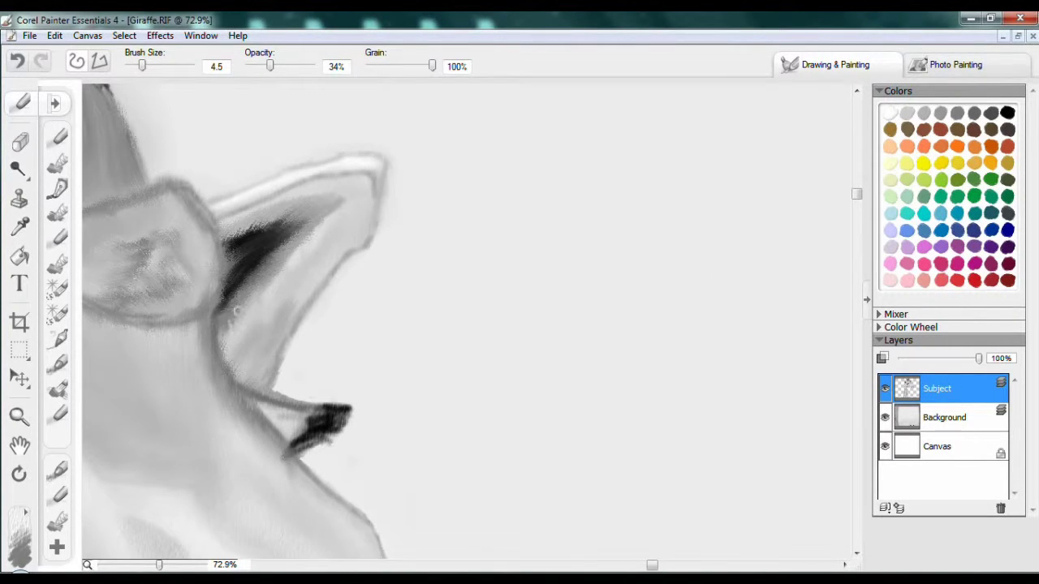
- Add gray hair strokes along the lower edge of the dark shading inside the far ear
{"action": "left_click", "coordinate": [966, 115]}
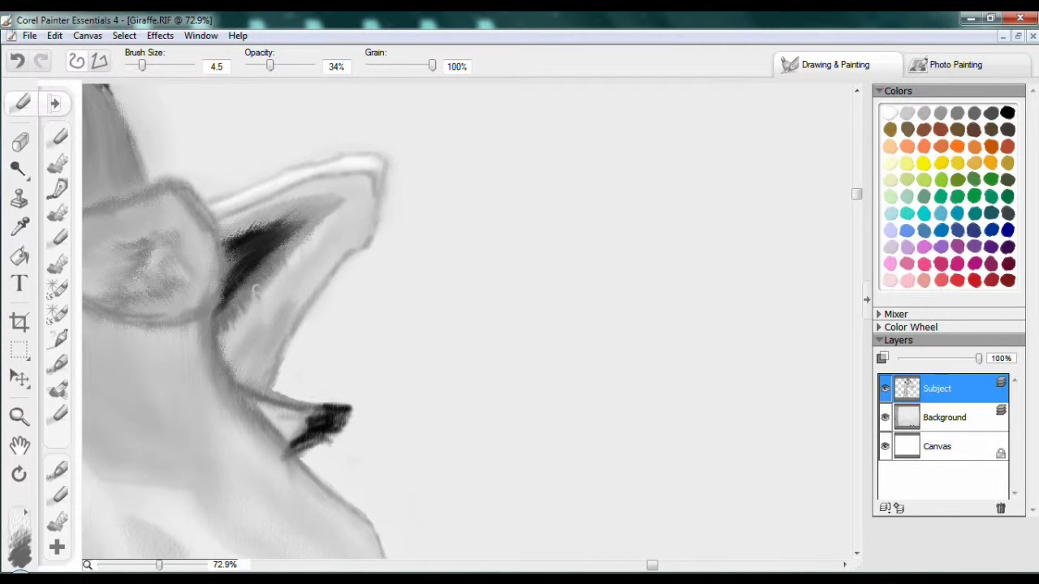